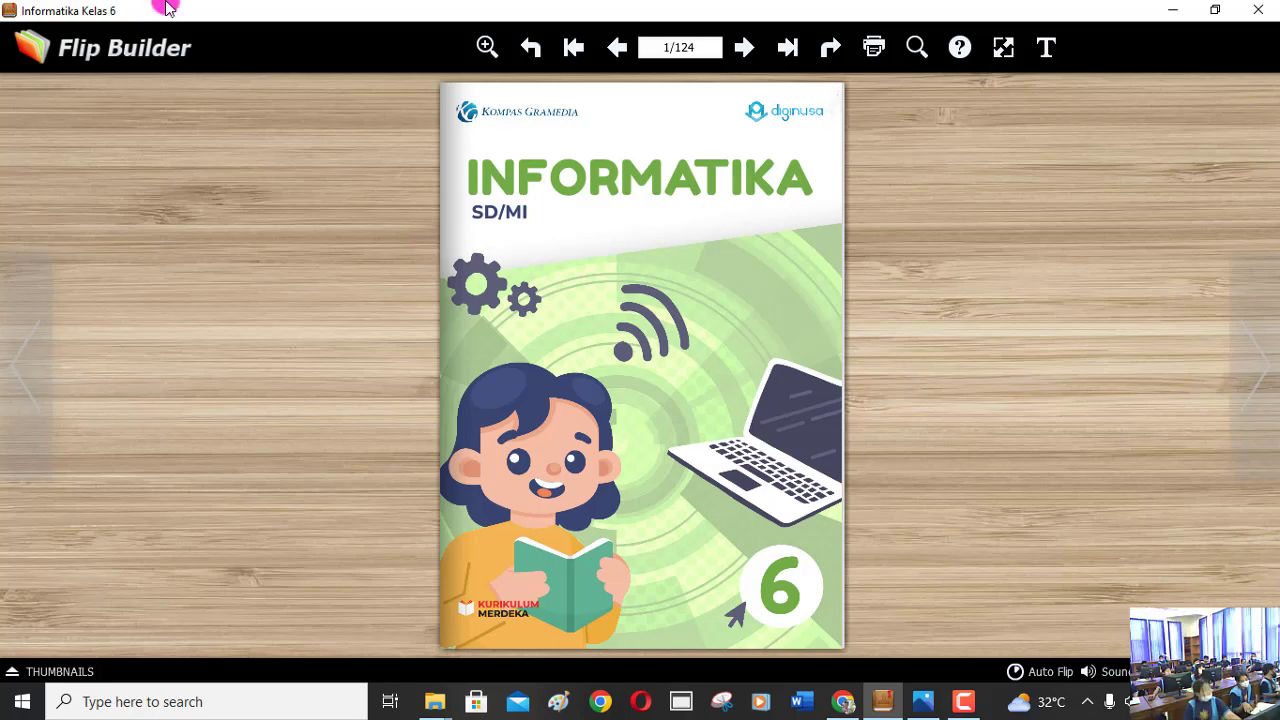
- Jump the Informatika Kelas 6 e-book from its cover to spread 64–65
left_click(695, 52)
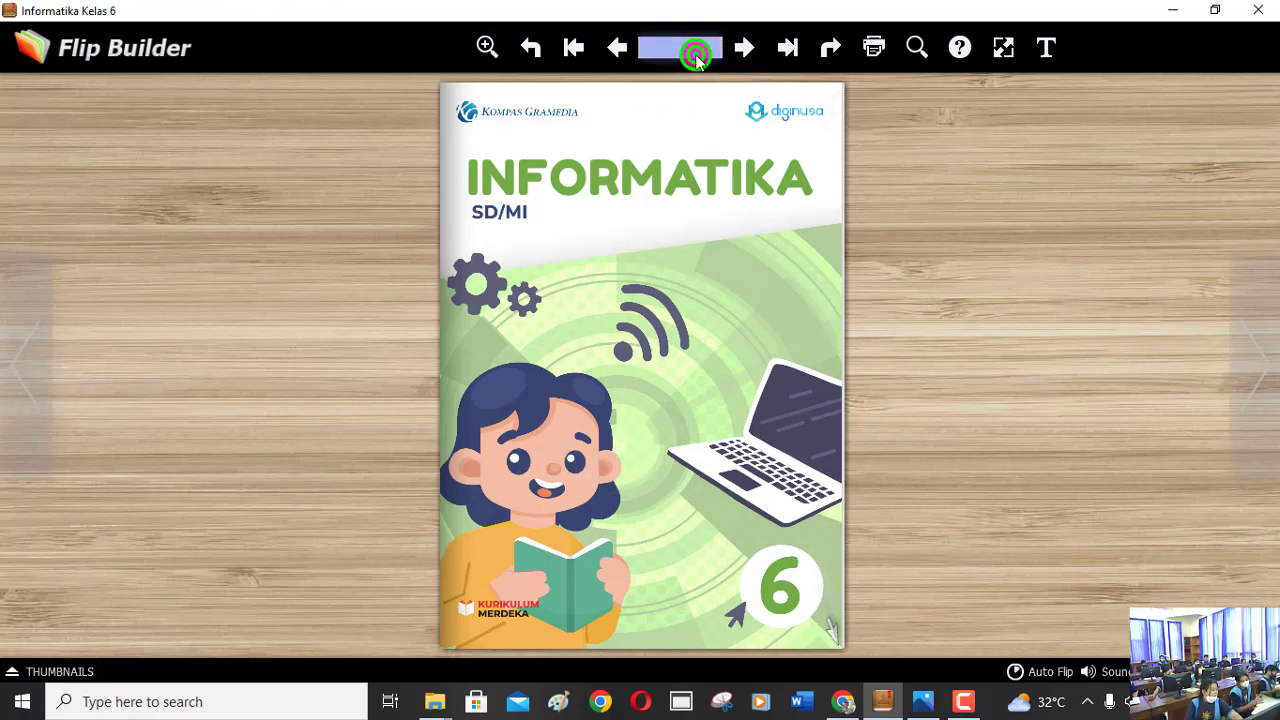
type("64")
key("Return")
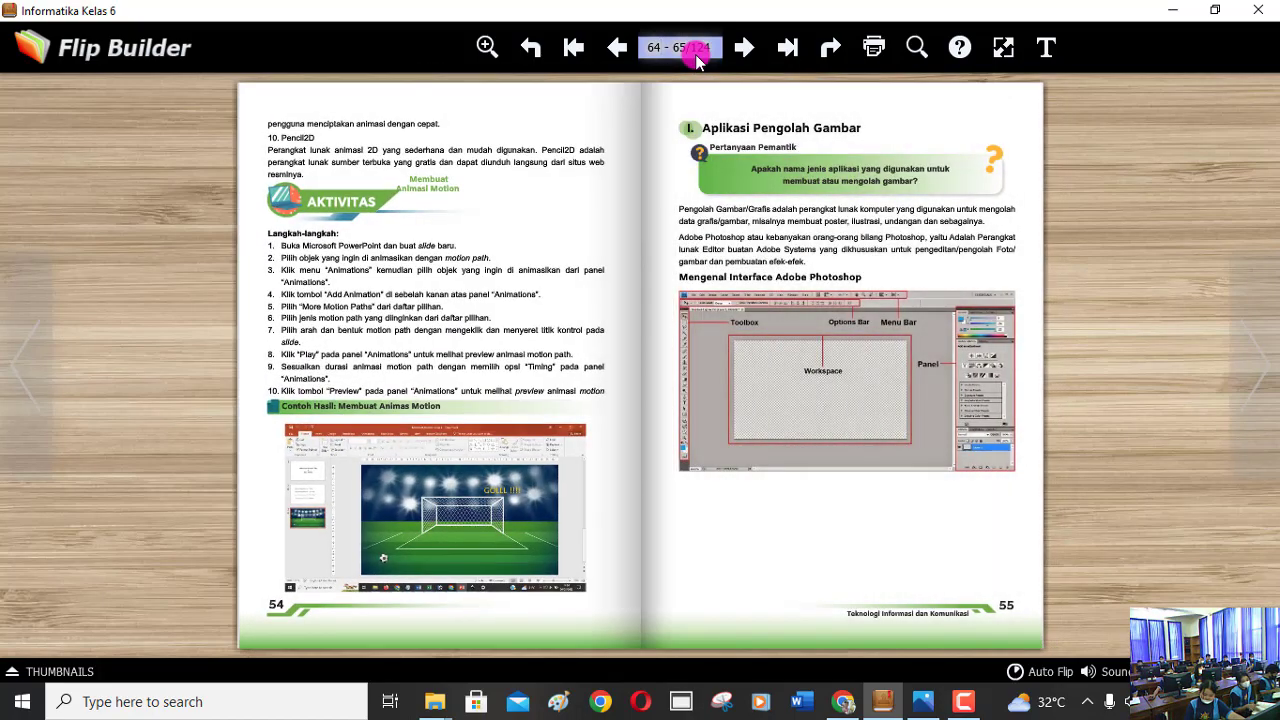
- Zoom in on the spread and centre the Aplikasi Pengolah Gambar section
left_click(481, 50)
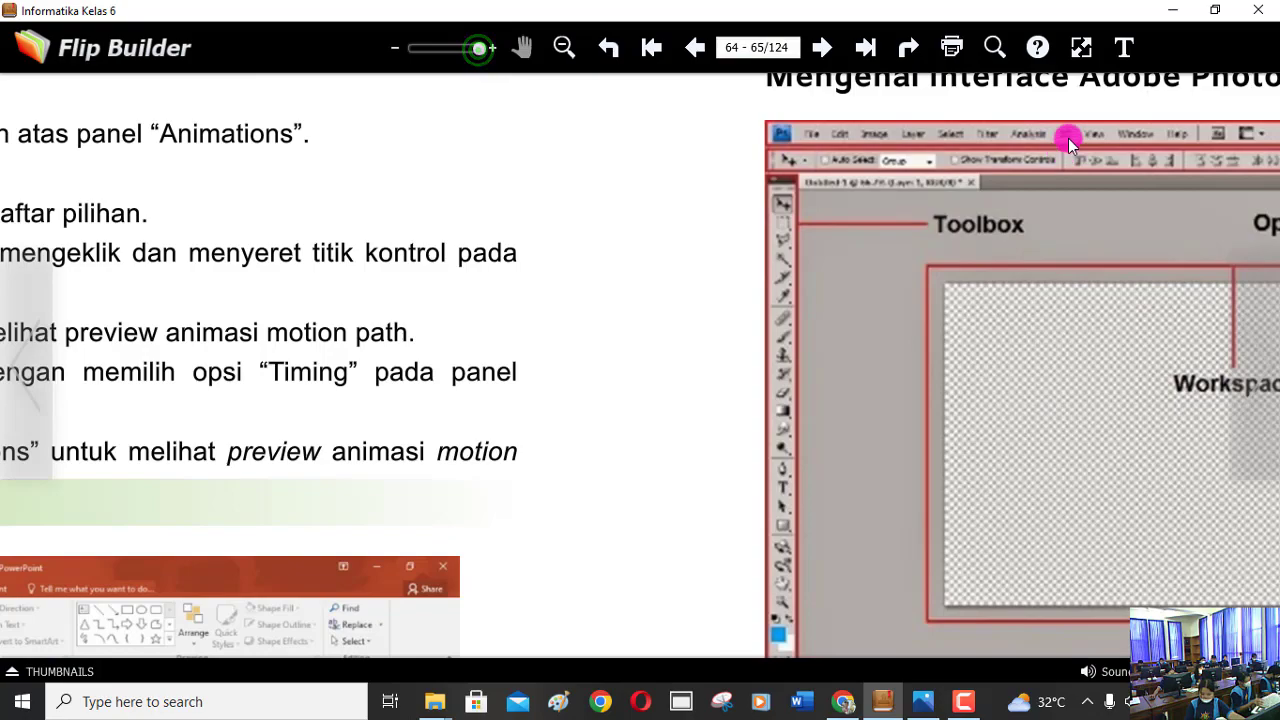
mouse_move(1072, 130)
left_mouse_down()
mouse_move(454, 508)
mouse_move(359, 666)
left_mouse_up()
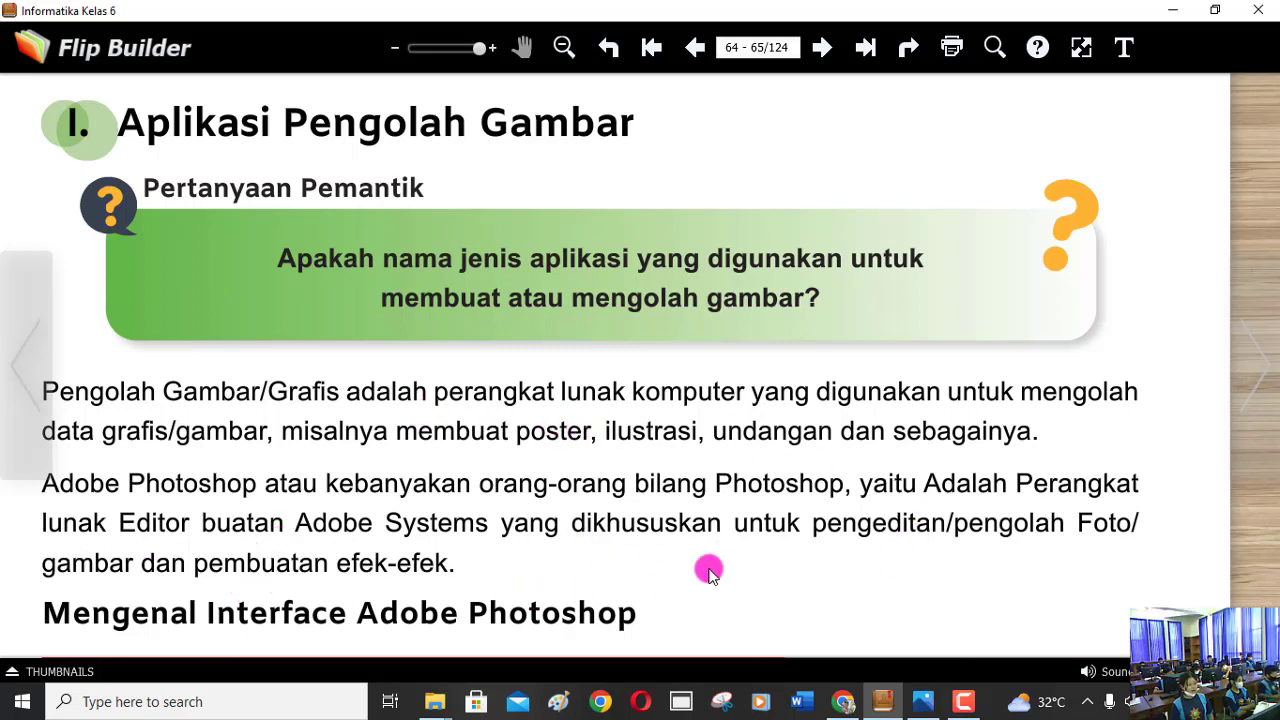
- Drag the zoomed page up to reveal the labelled Photoshop interface diagram
left_click(872, 563)
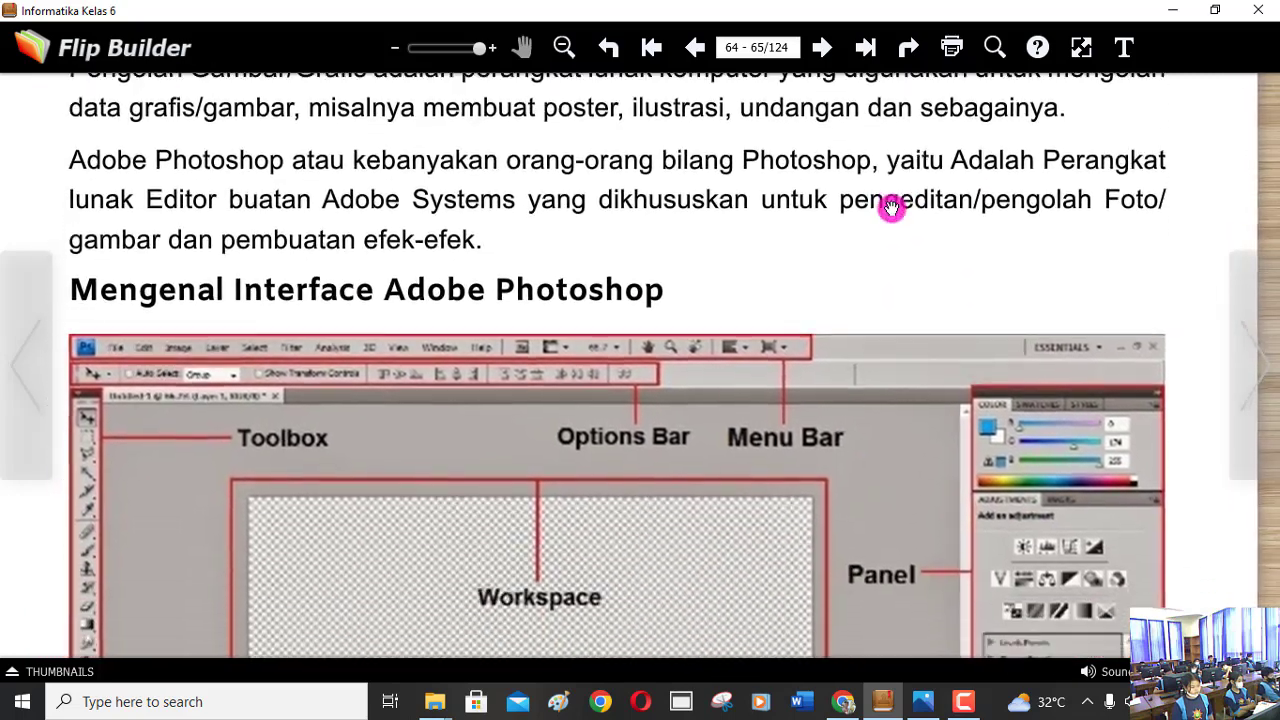
left_click_drag(872, 563, 884, 177)
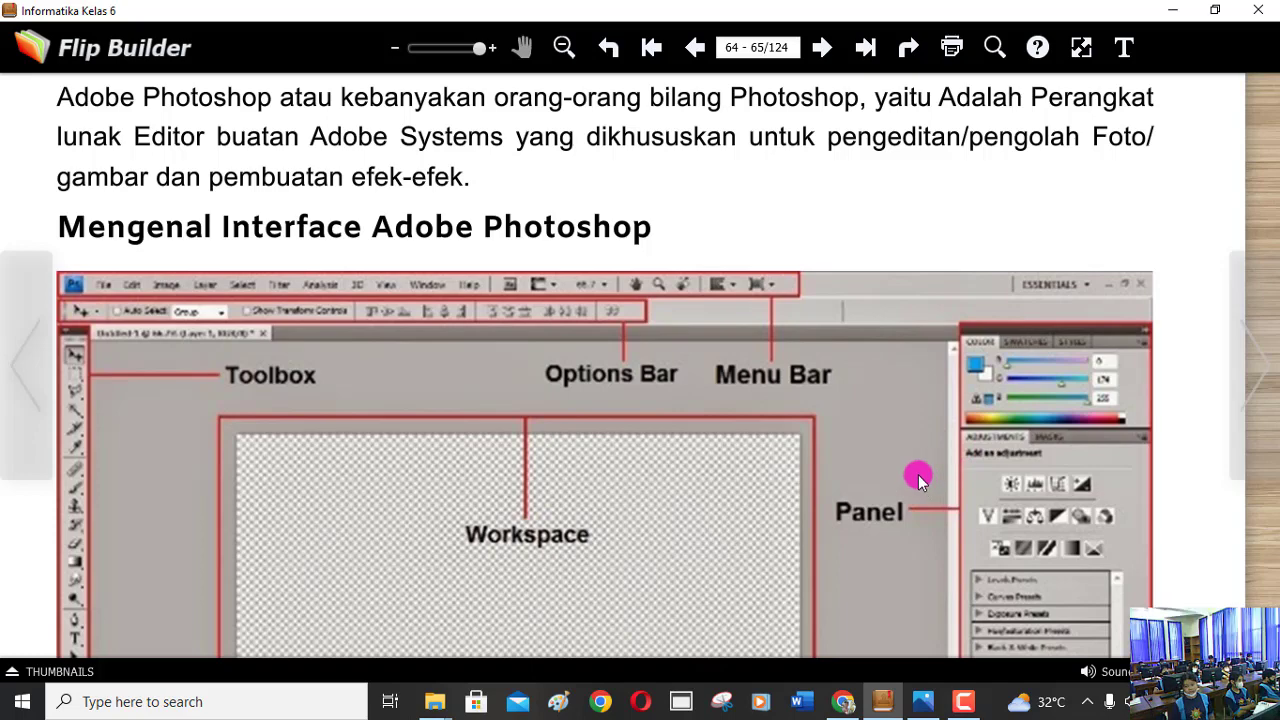
left_click_drag(917, 471, 934, 269)
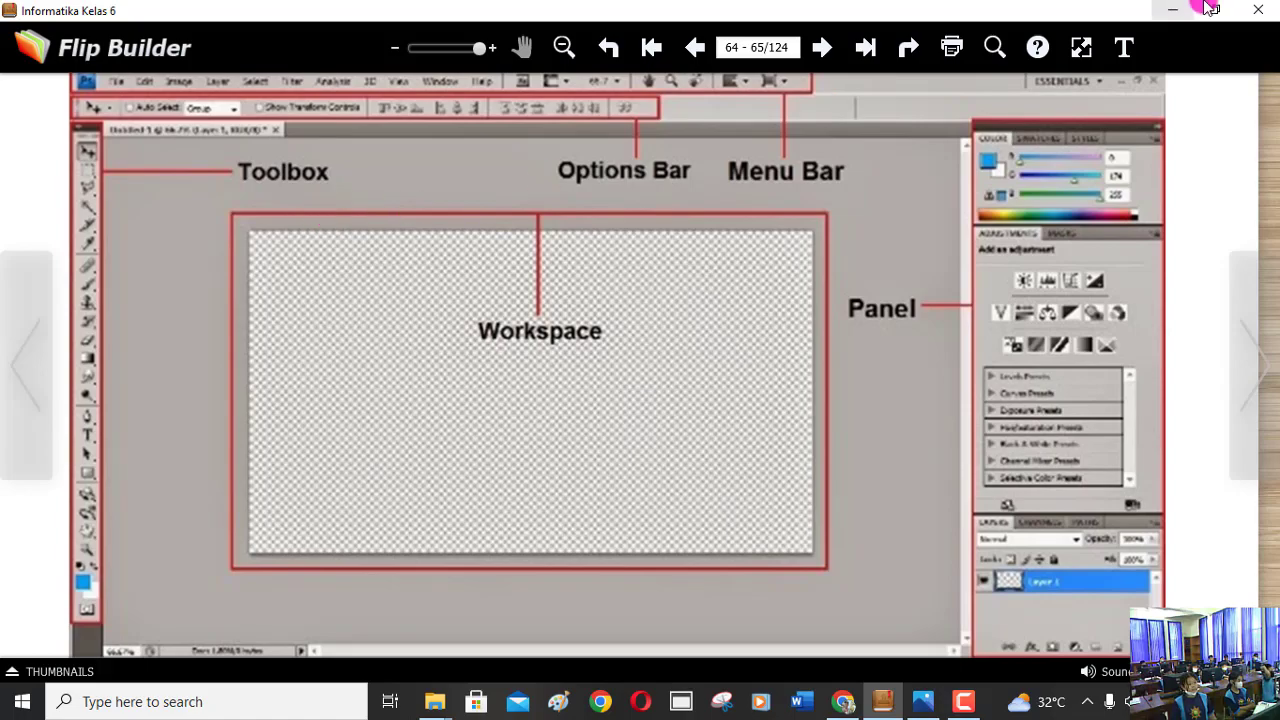
- Minimize the flipbook, Chrome, Photos and File Explorer windows
left_click(1172, 10)
left_click(1177, 10)
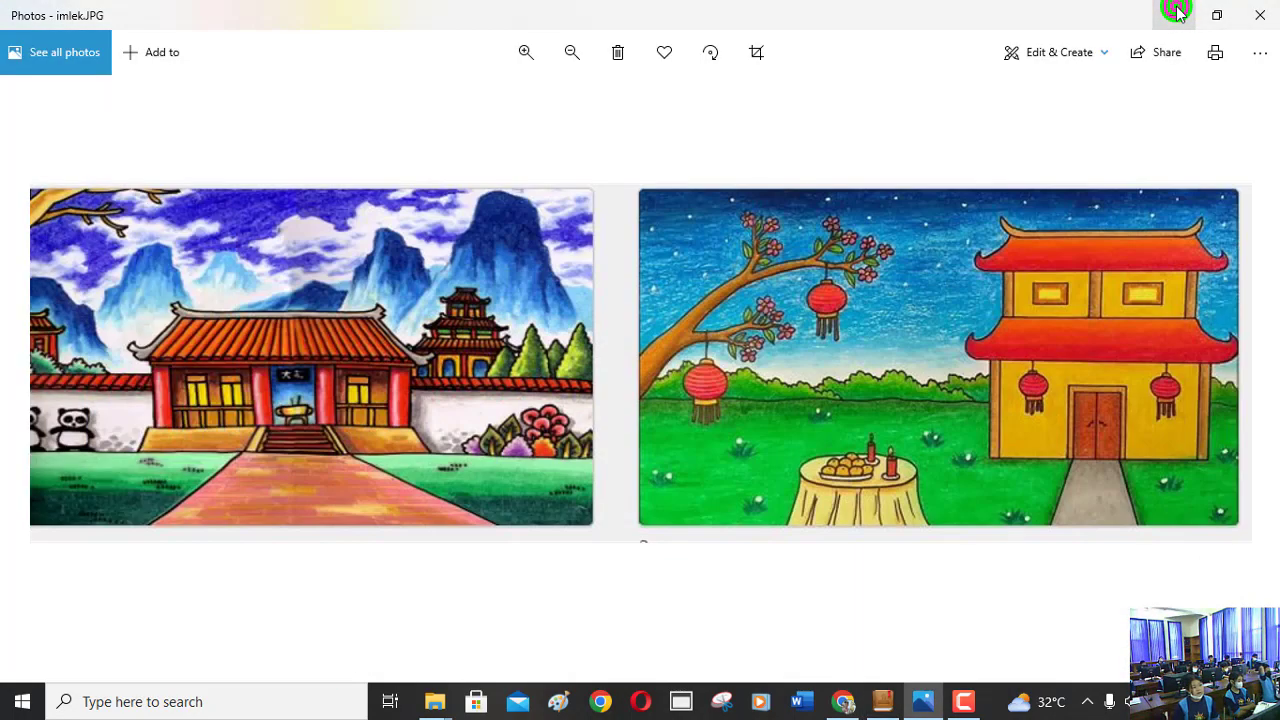
left_click(1177, 10)
left_click(1177, 10)
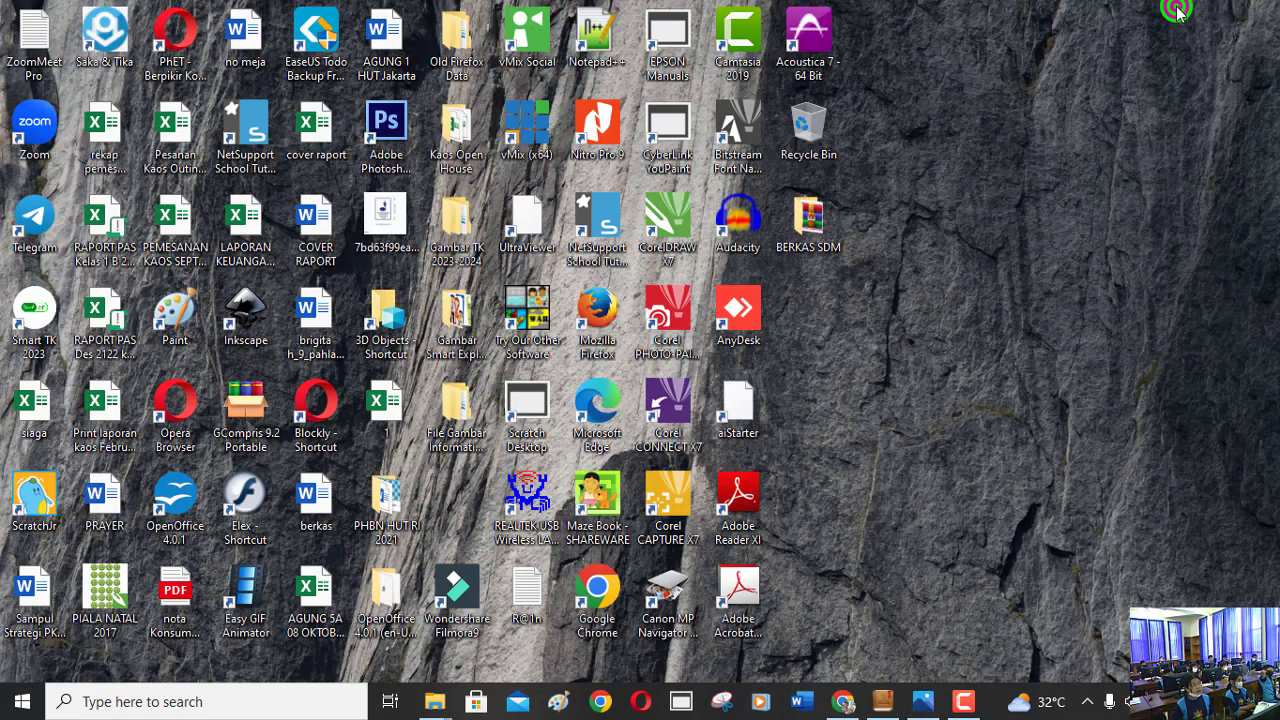
- Refresh the desktop and launch Adobe Photoshop CS6 from its shortcut
right_click(949, 83)
left_click(798, 136)
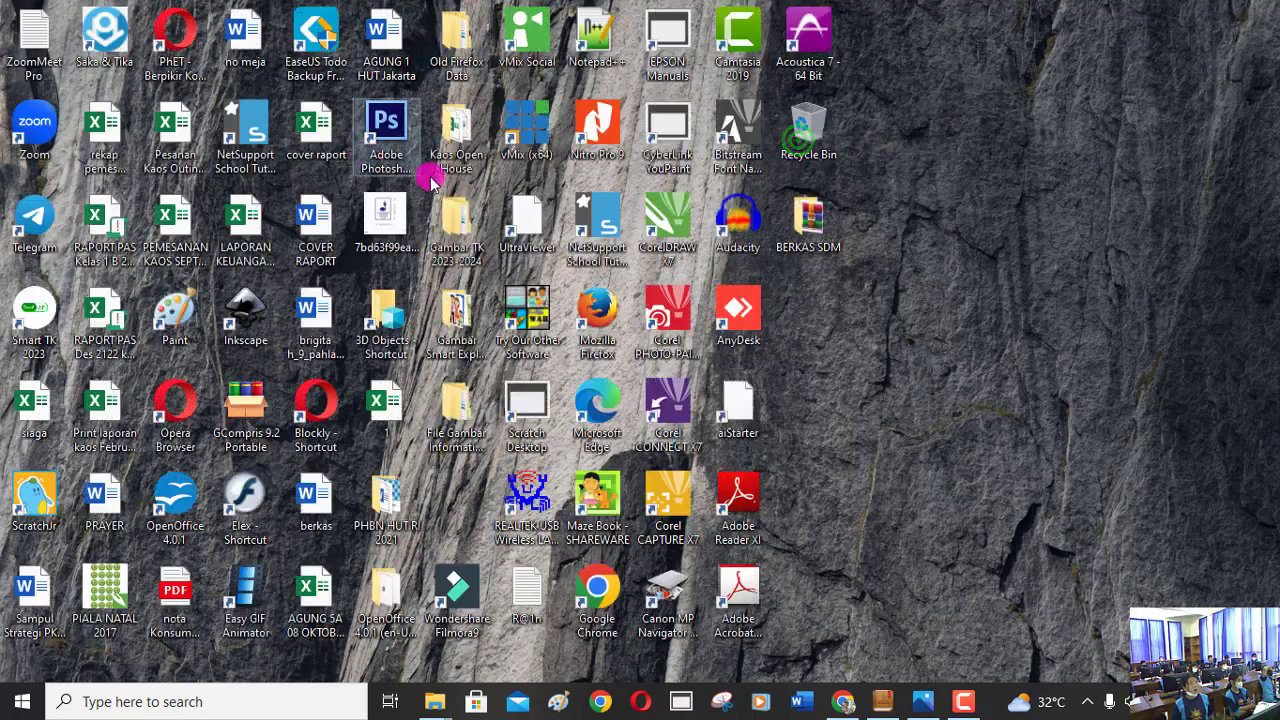
left_click(390, 124)
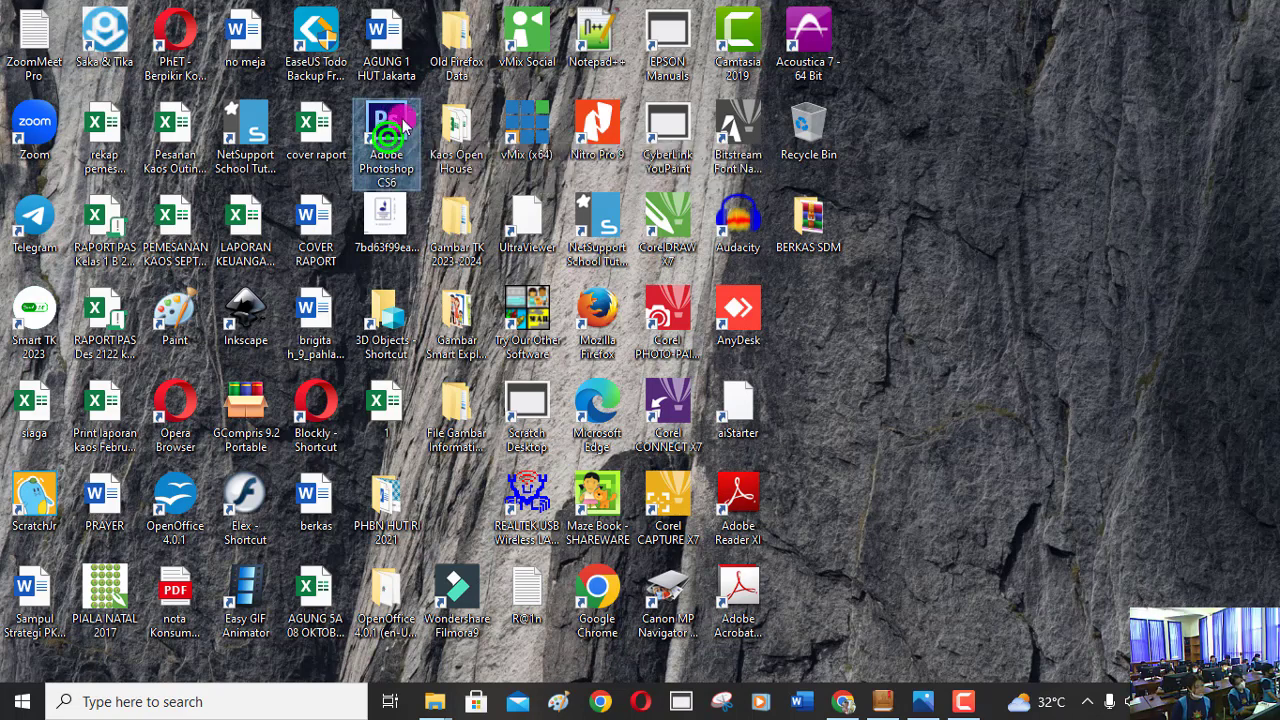
double_click(388, 130)
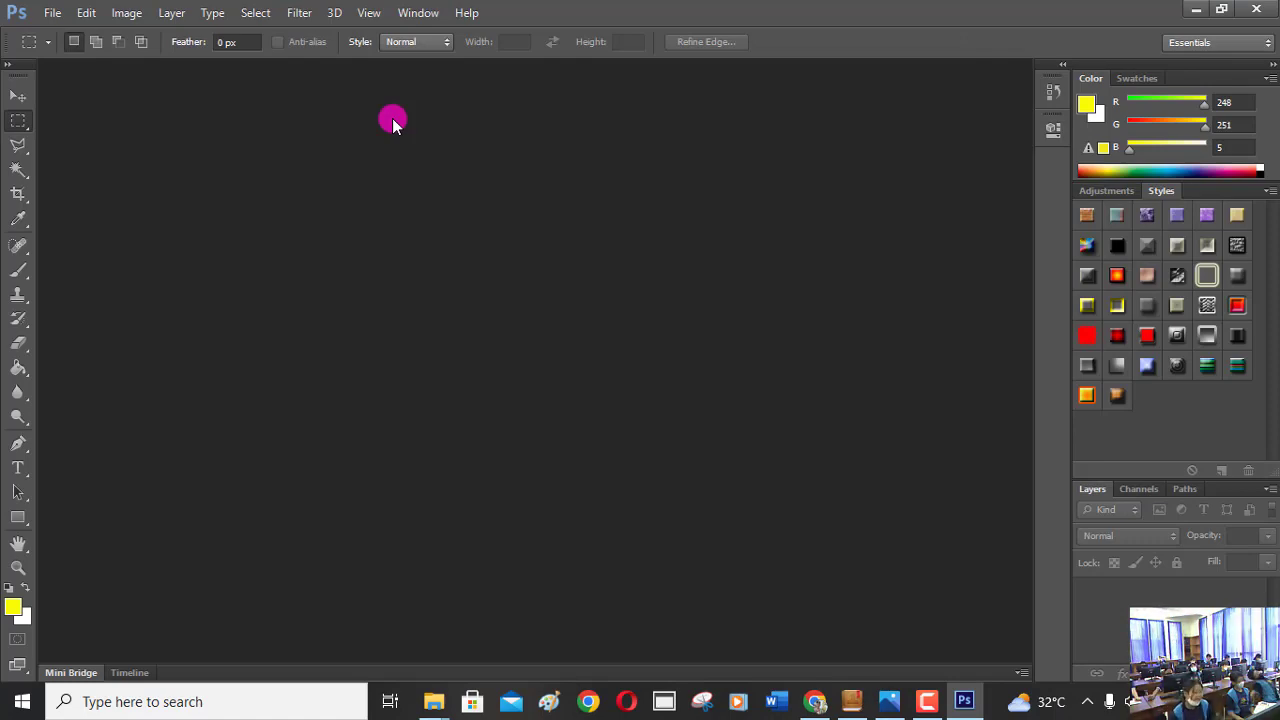
- Alt+Tab from Photoshop through File Explorer to the flipbook's interface diagram
key("alt+Tab")
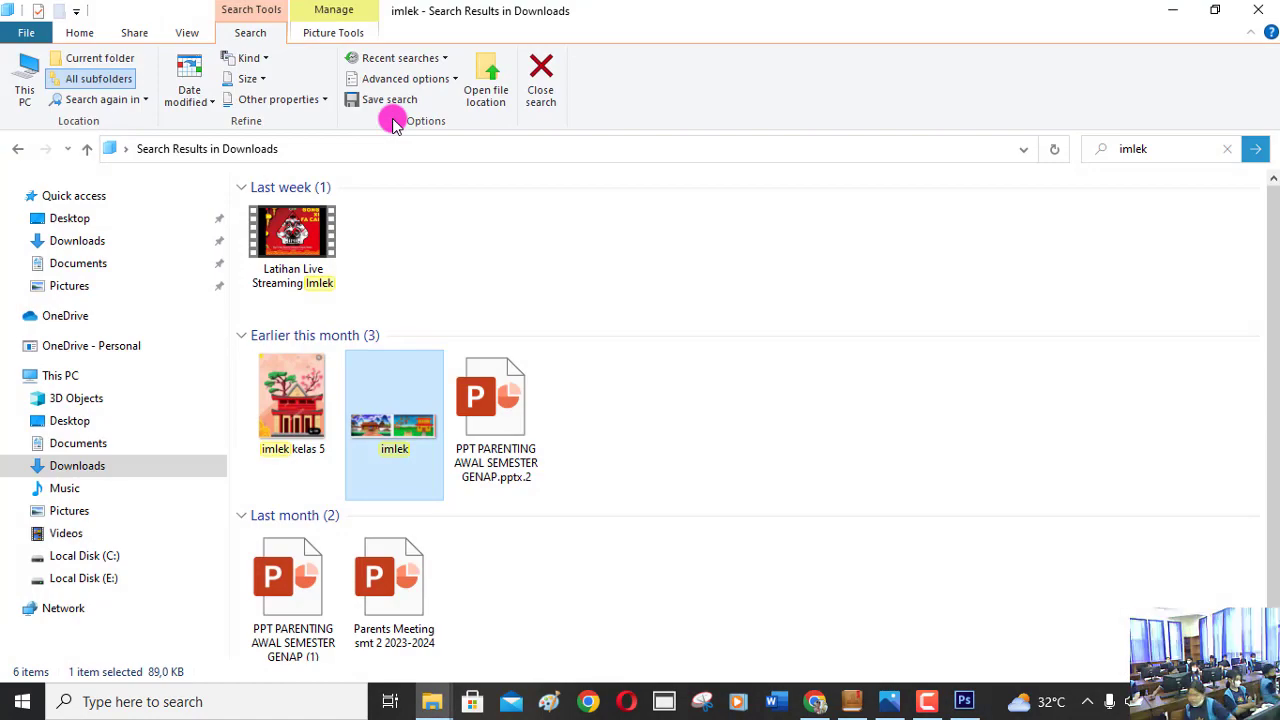
key("alt+Tab")
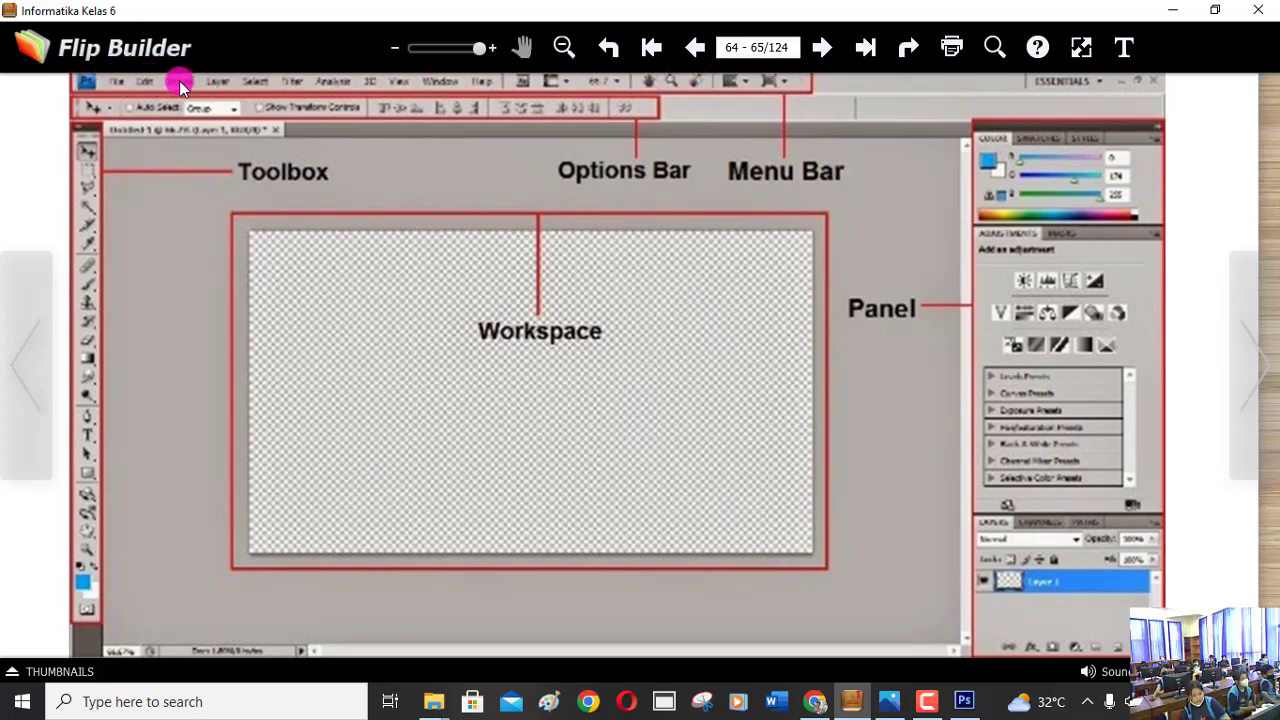
- Alt+Tab to bring the empty Photoshop CS6 workspace to the front
key("alt+Tab")
key("alt+Tab")
key("alt+Tab")
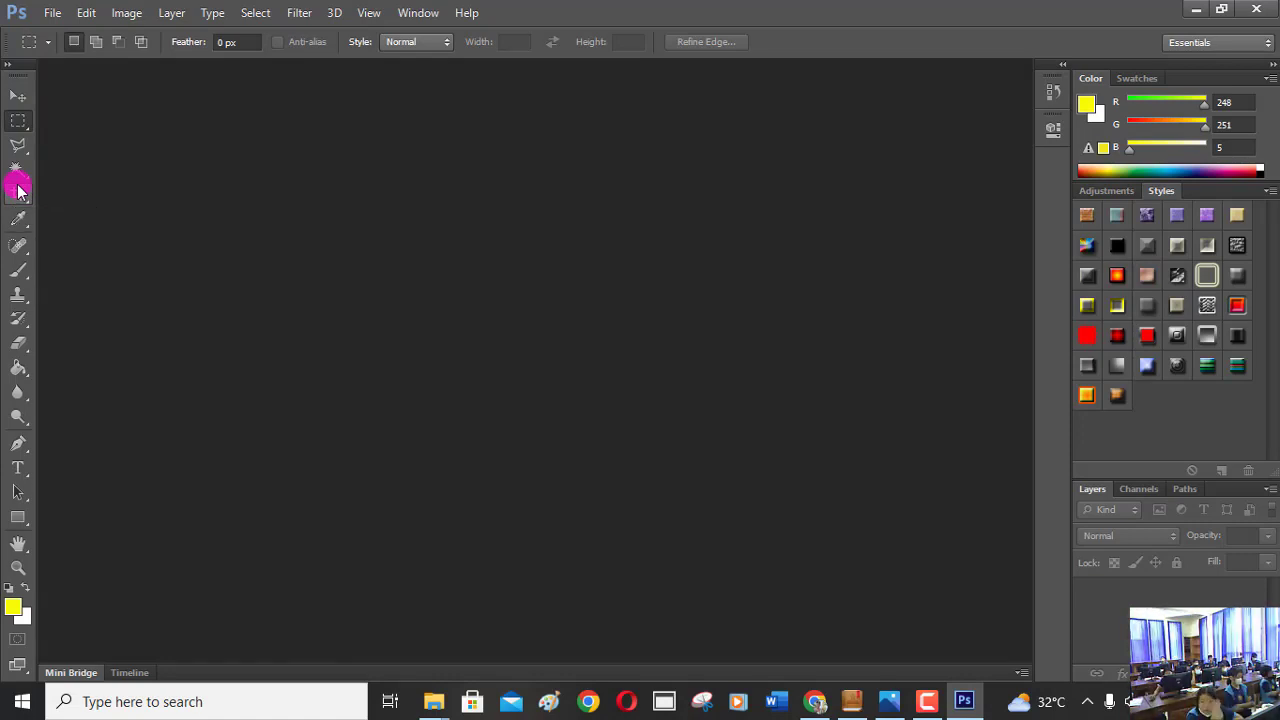
- Alt+Tab back to the Informatika Kelas 6 flipbook's interface diagram
key("alt+Tab")
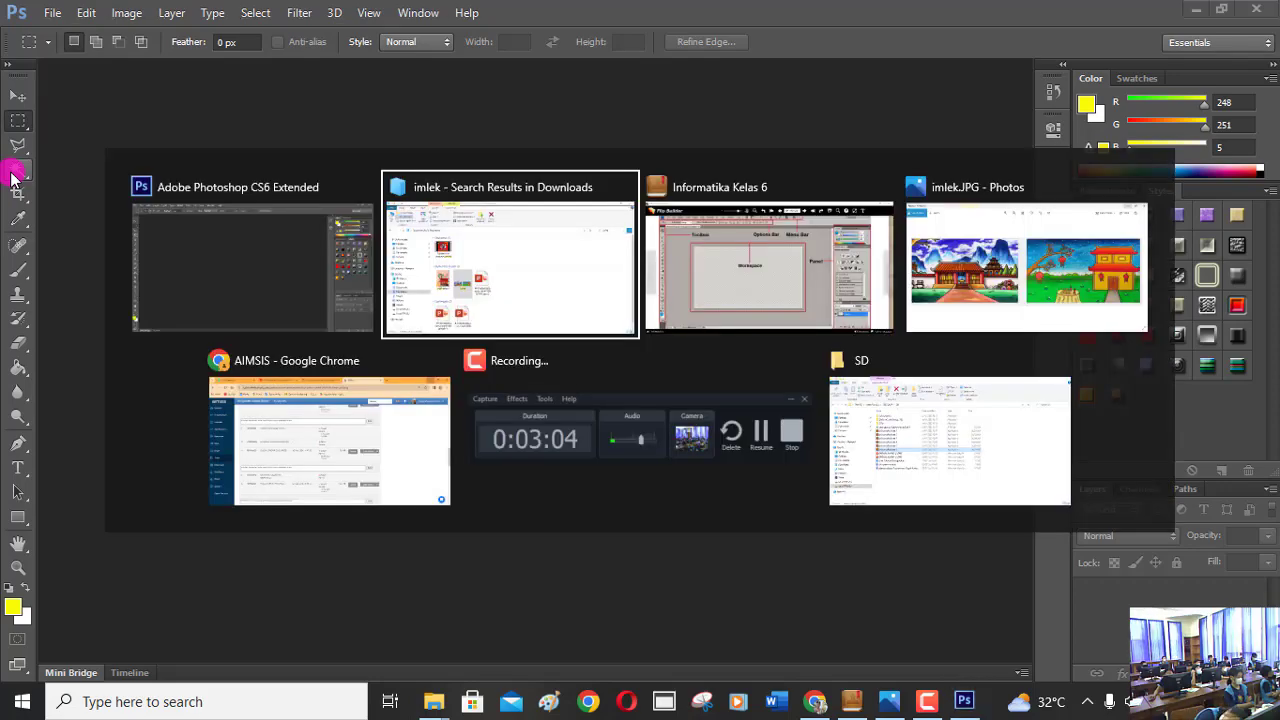
key("alt+Tab")
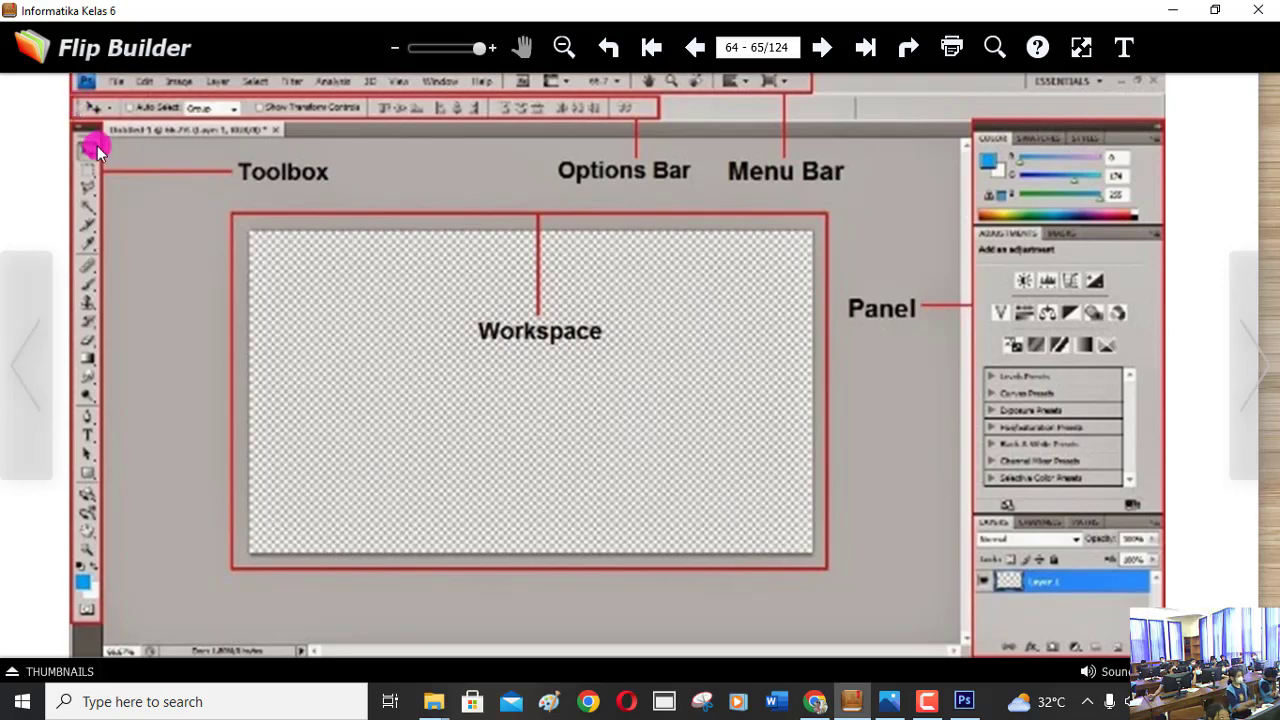
- In Photoshop, select the Move, Paint Bucket, Rectangle and Horizontal Type tools, then return to the flipbook
key("alt+Tab")
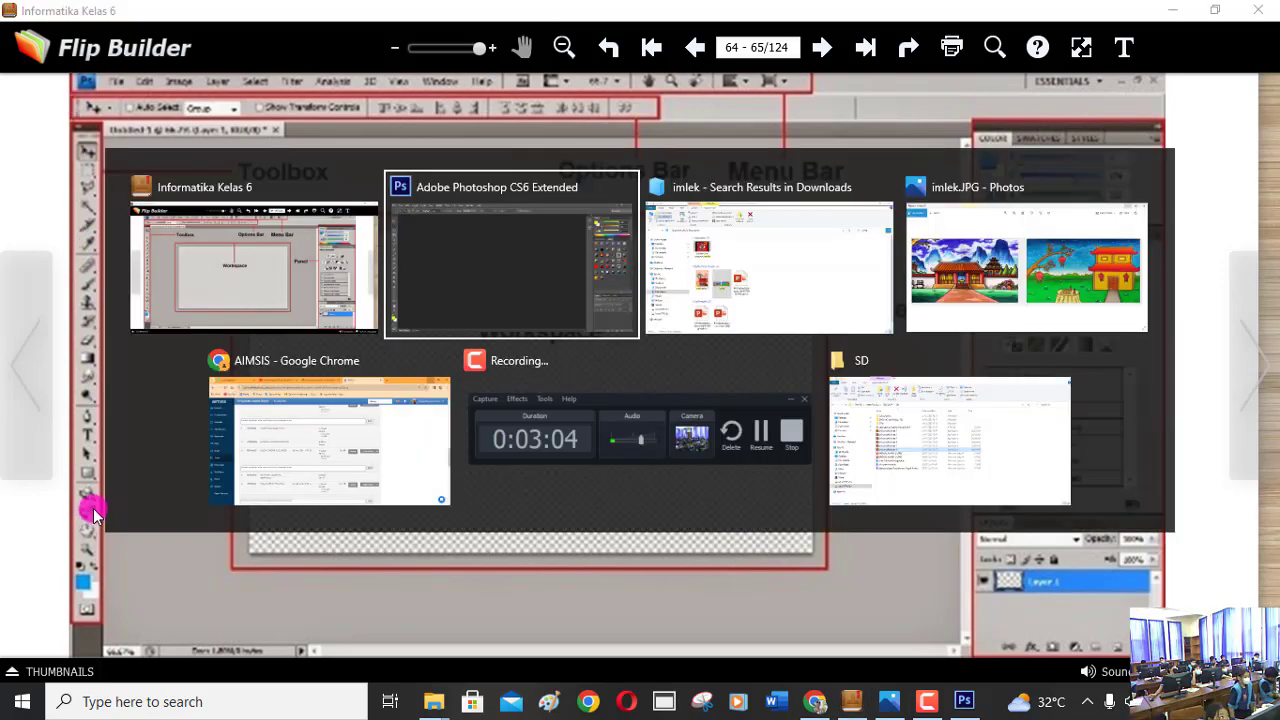
left_click(18, 100)
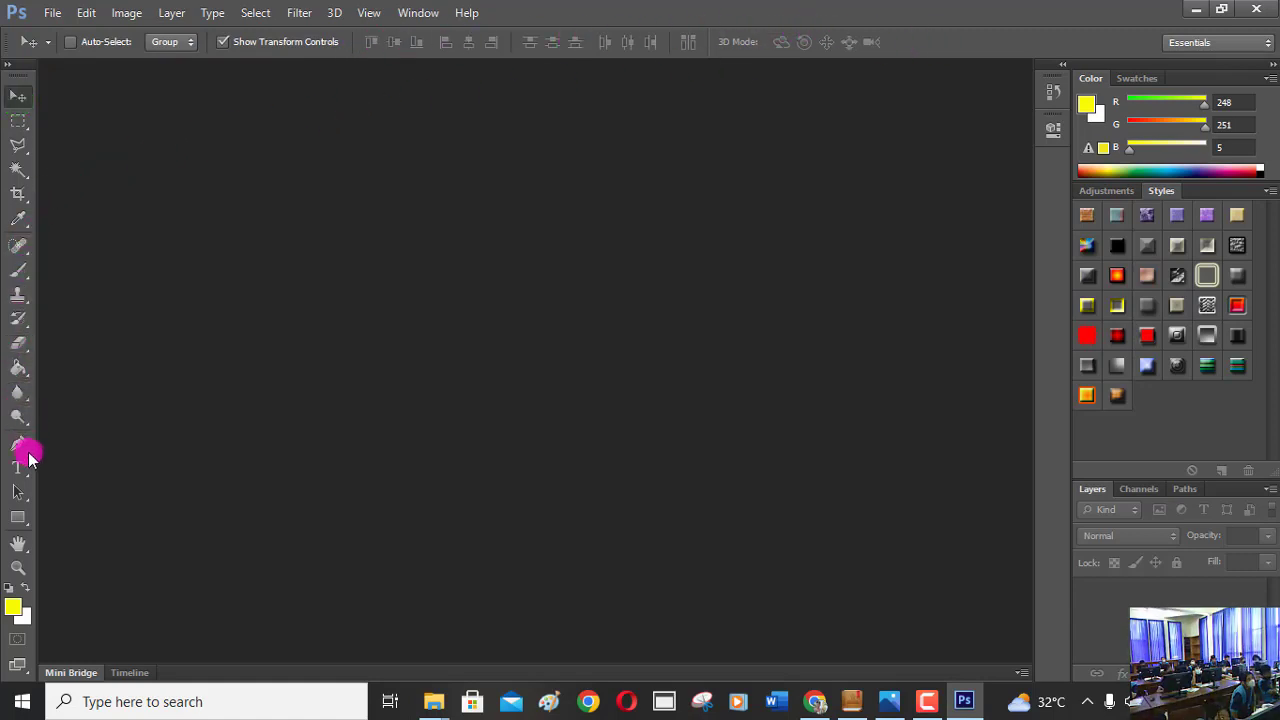
left_click(20, 370)
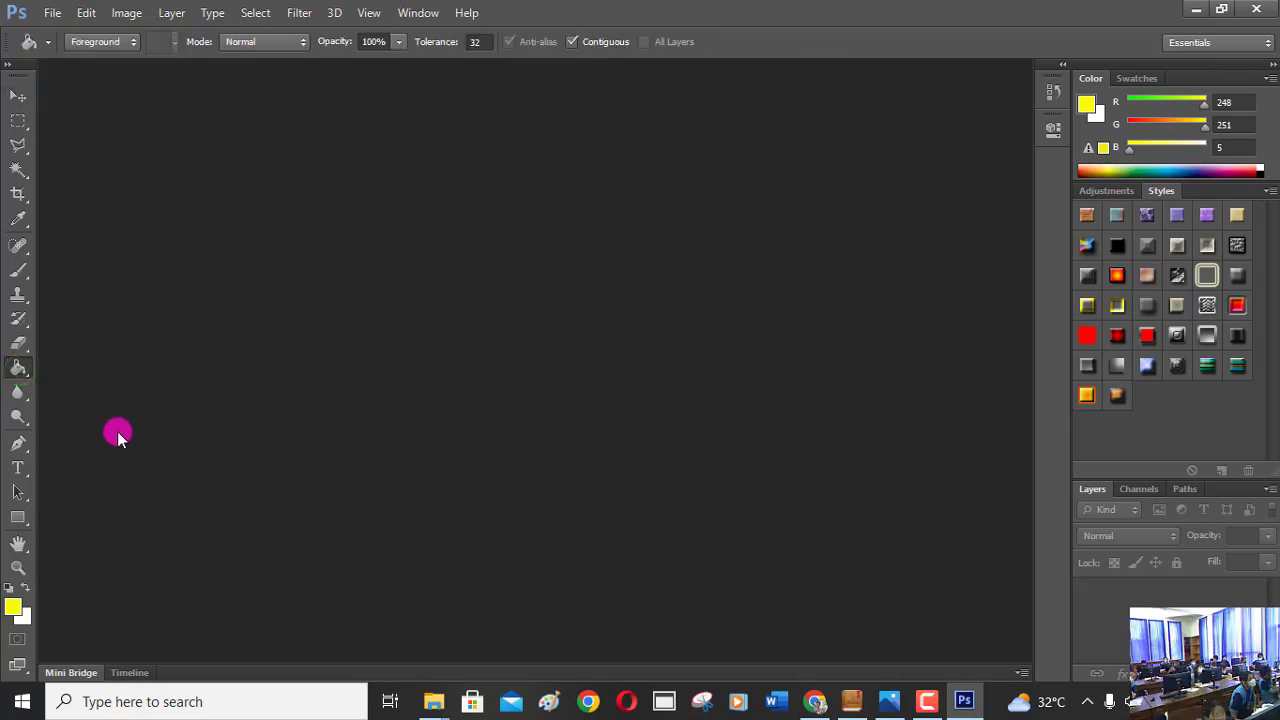
left_click(18, 516)
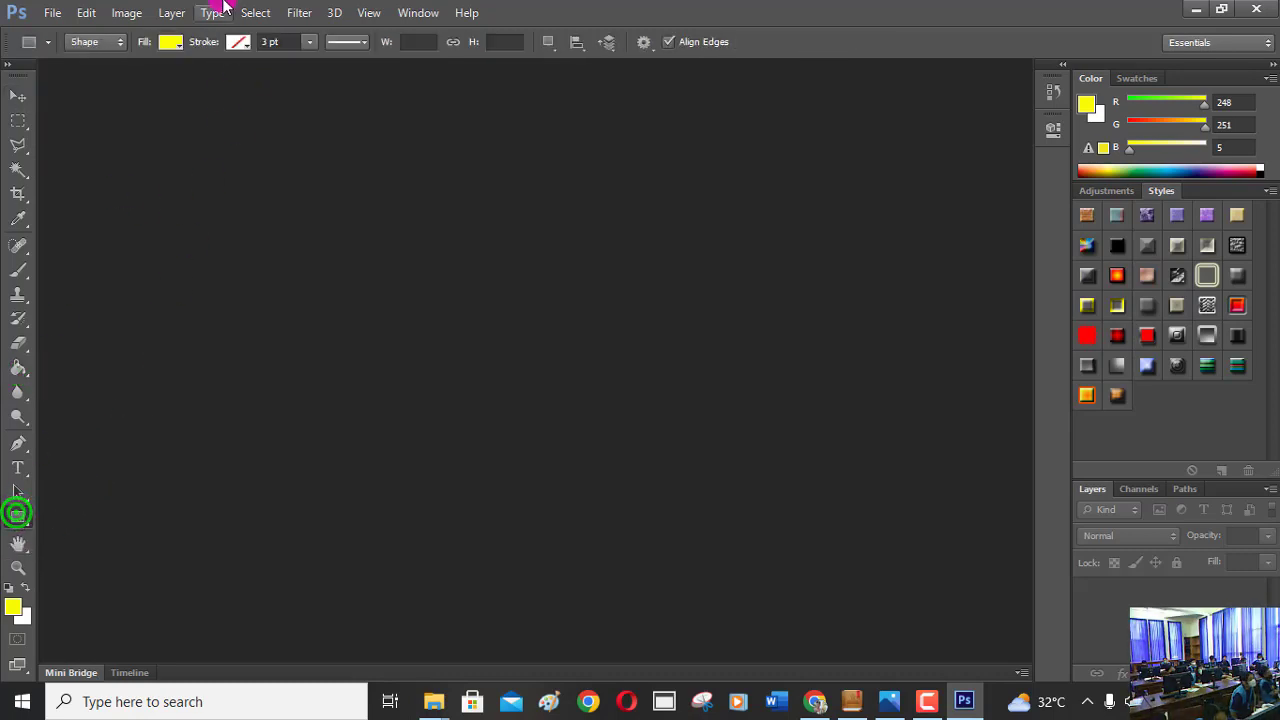
left_click(18, 467)
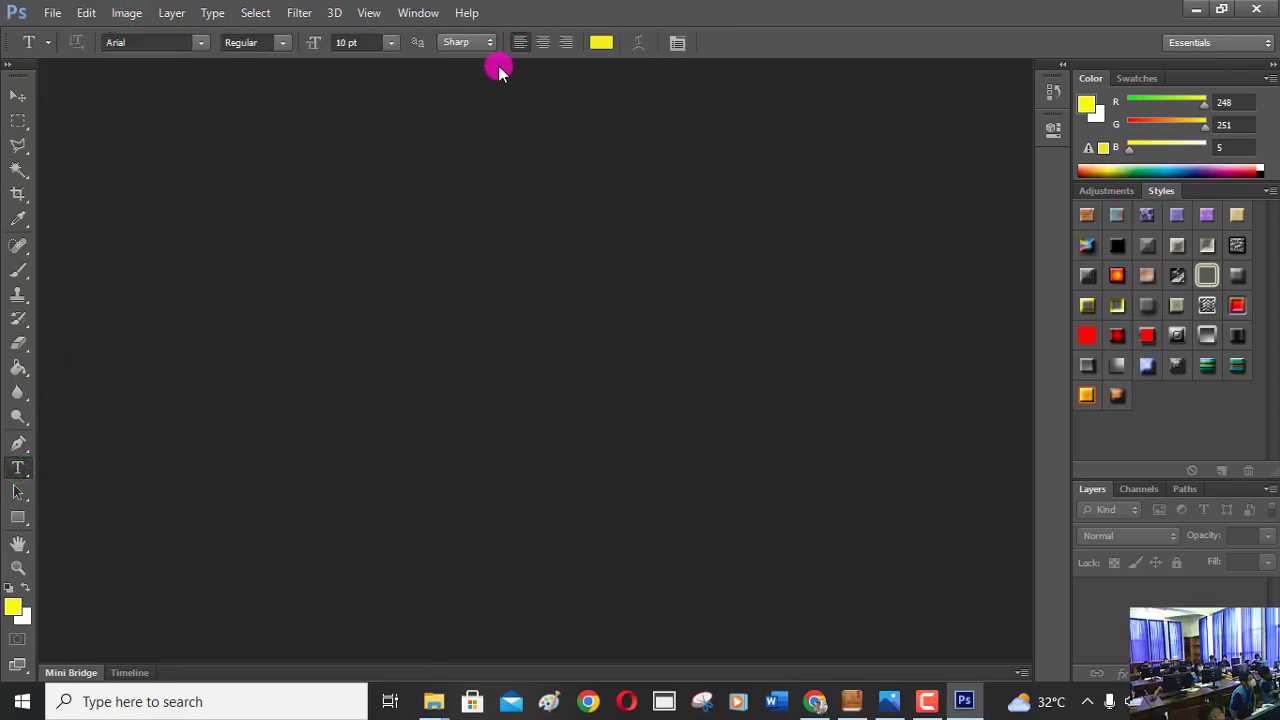
key("alt+Tab")
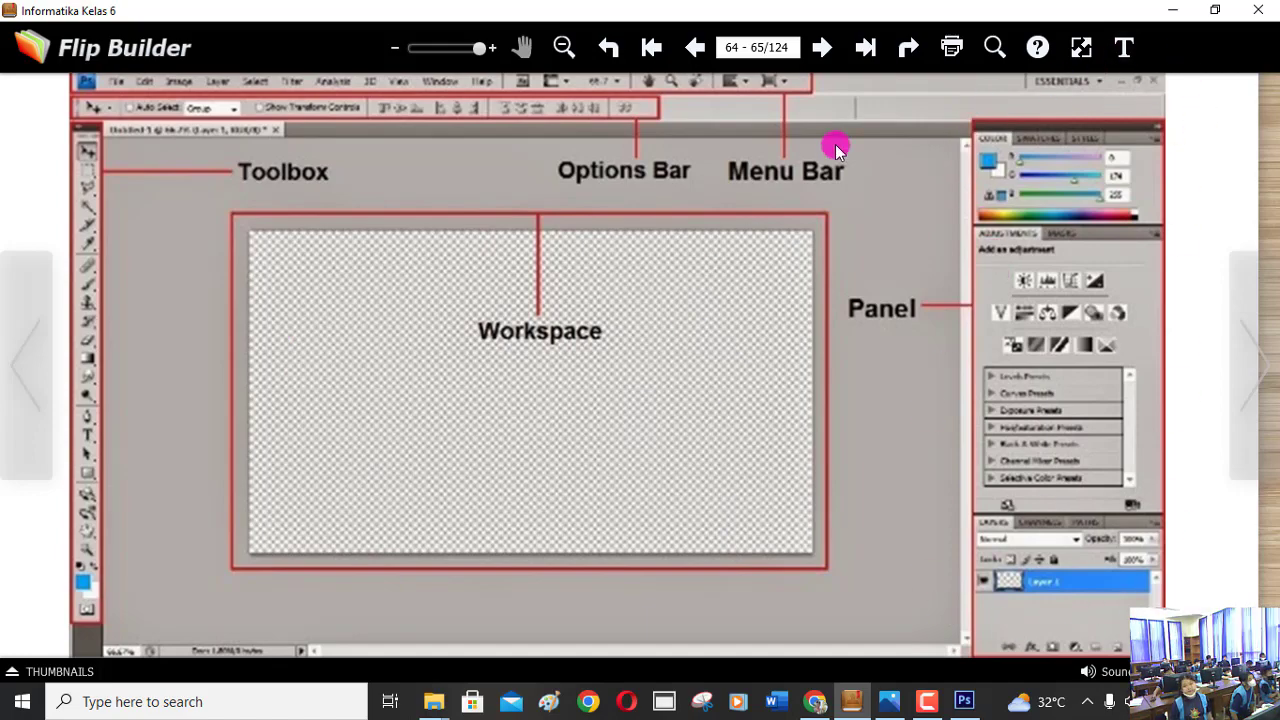
- Pan the diagram, turn to the AKTIVITAS flag page 66–67, then switch to Photoshop
left_click_drag(991, 343, 900, 5)
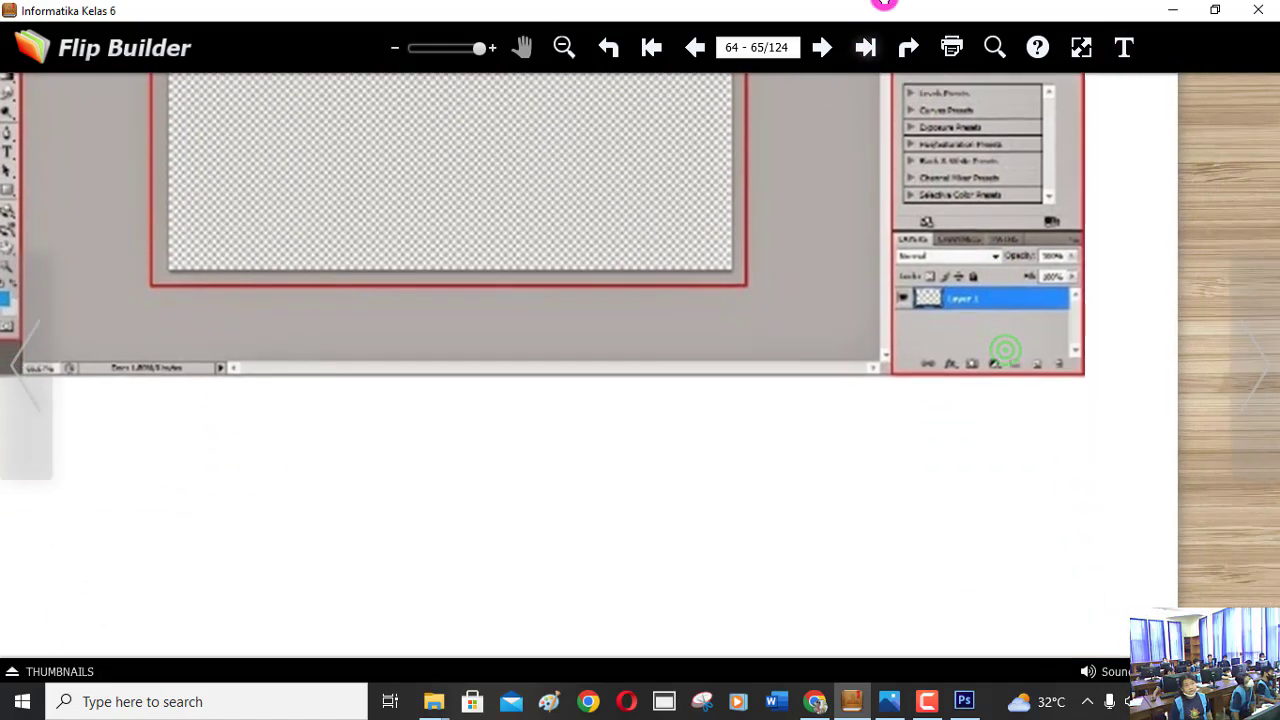
left_click_drag(829, 407, 605, 670)
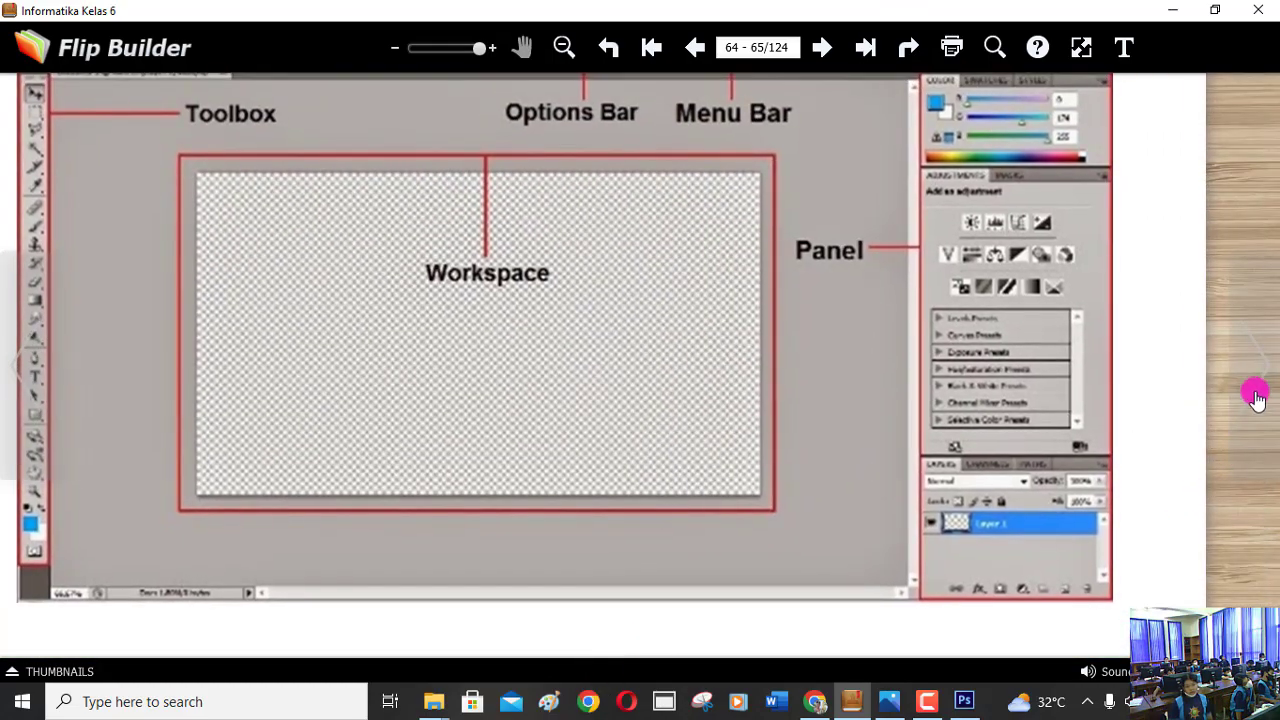
left_click(1257, 388)
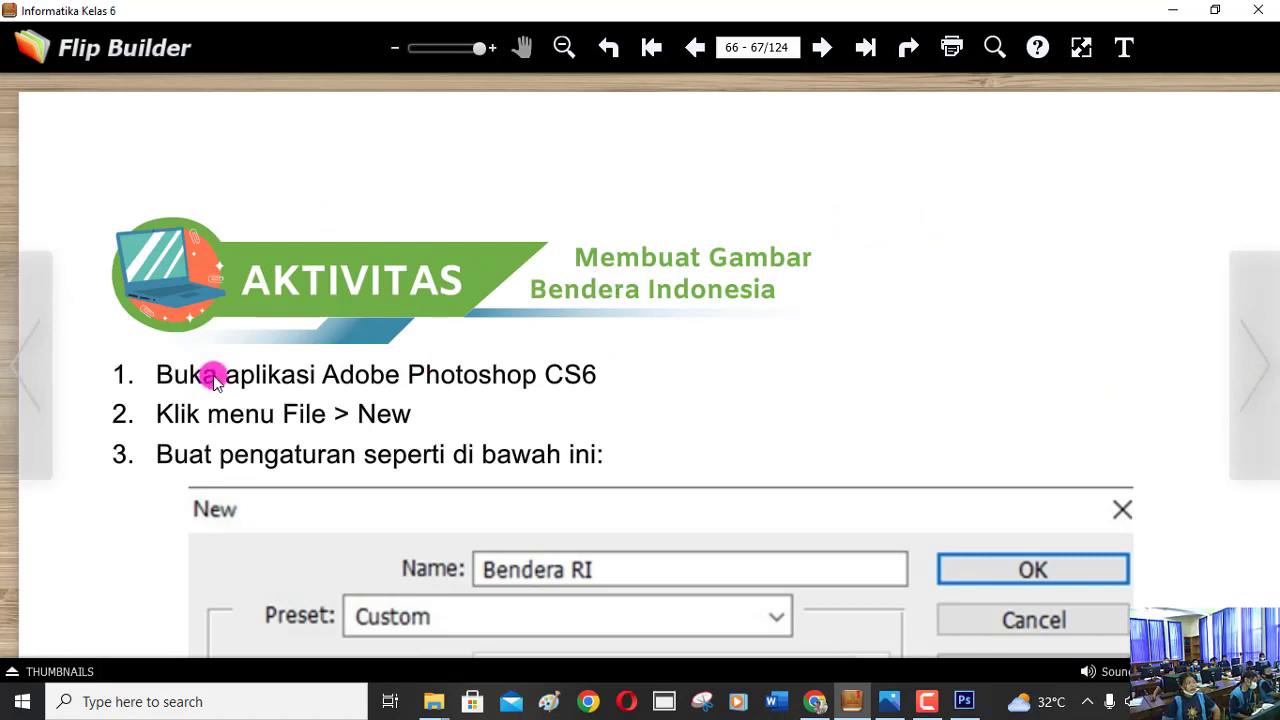
key("alt+Tab")
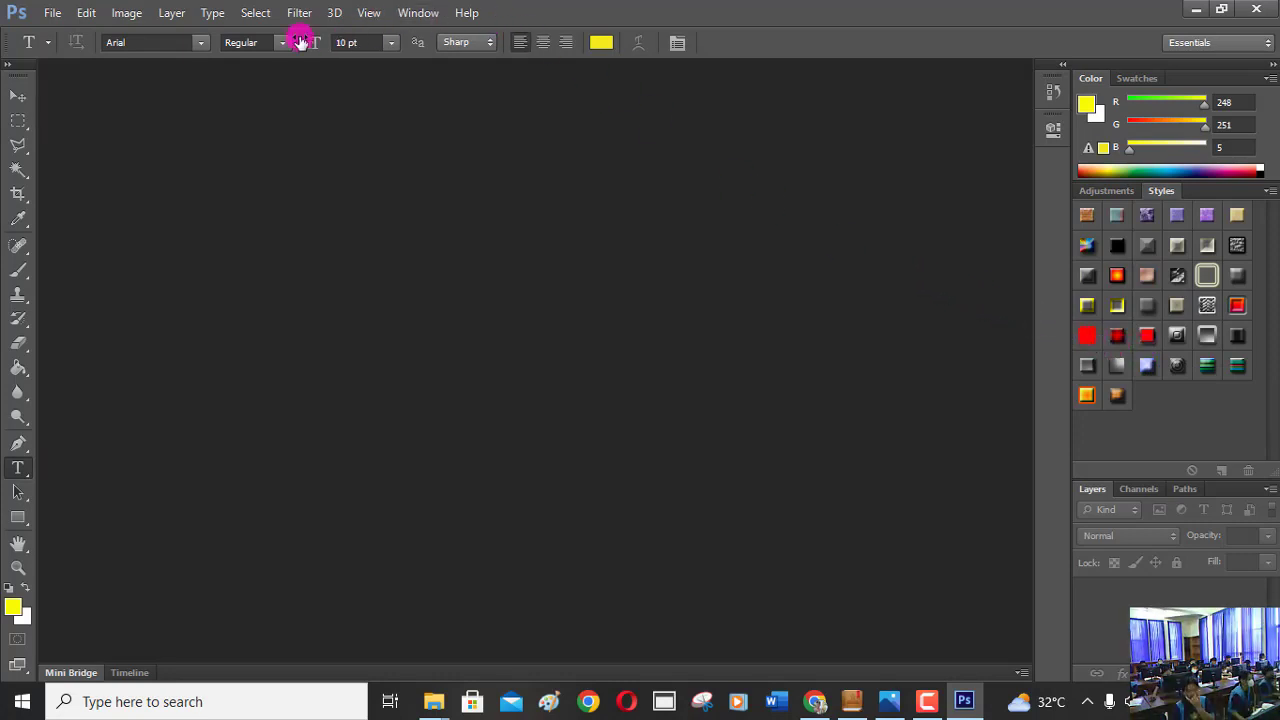
- Start a new document titled with the flag name, keeping 600×300 pixels
left_click(52, 13)
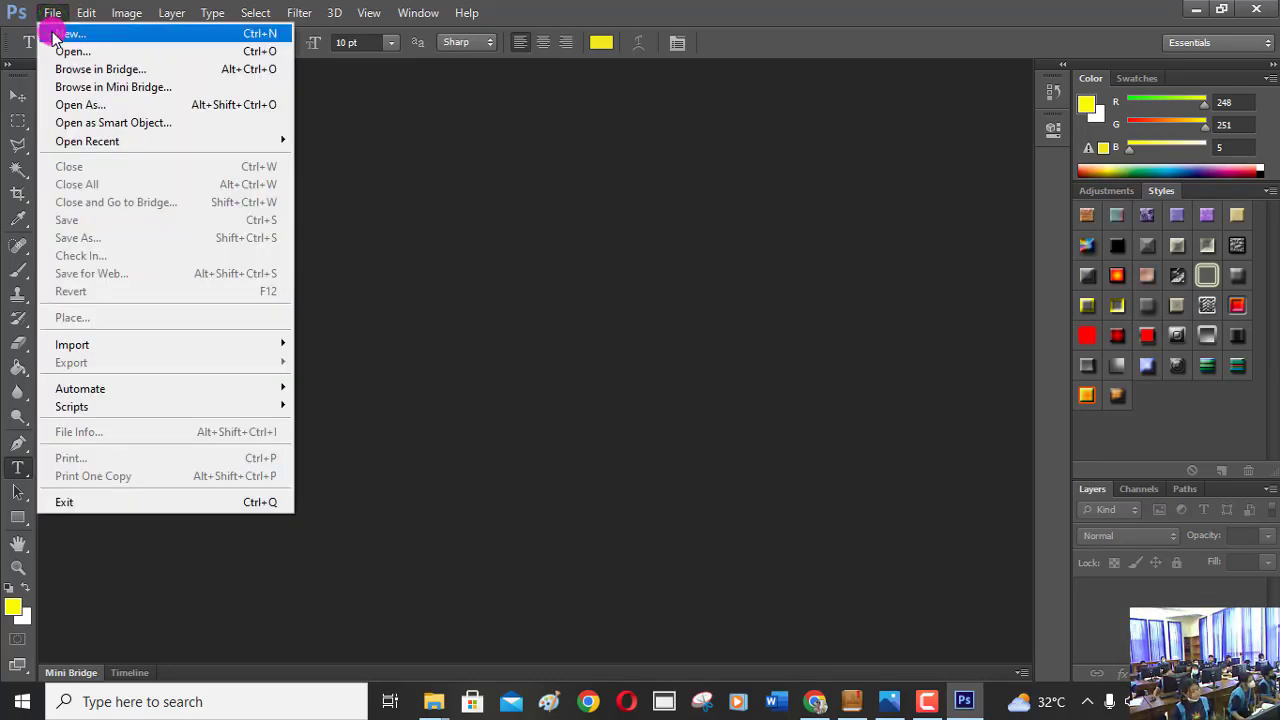
left_click(52, 34)
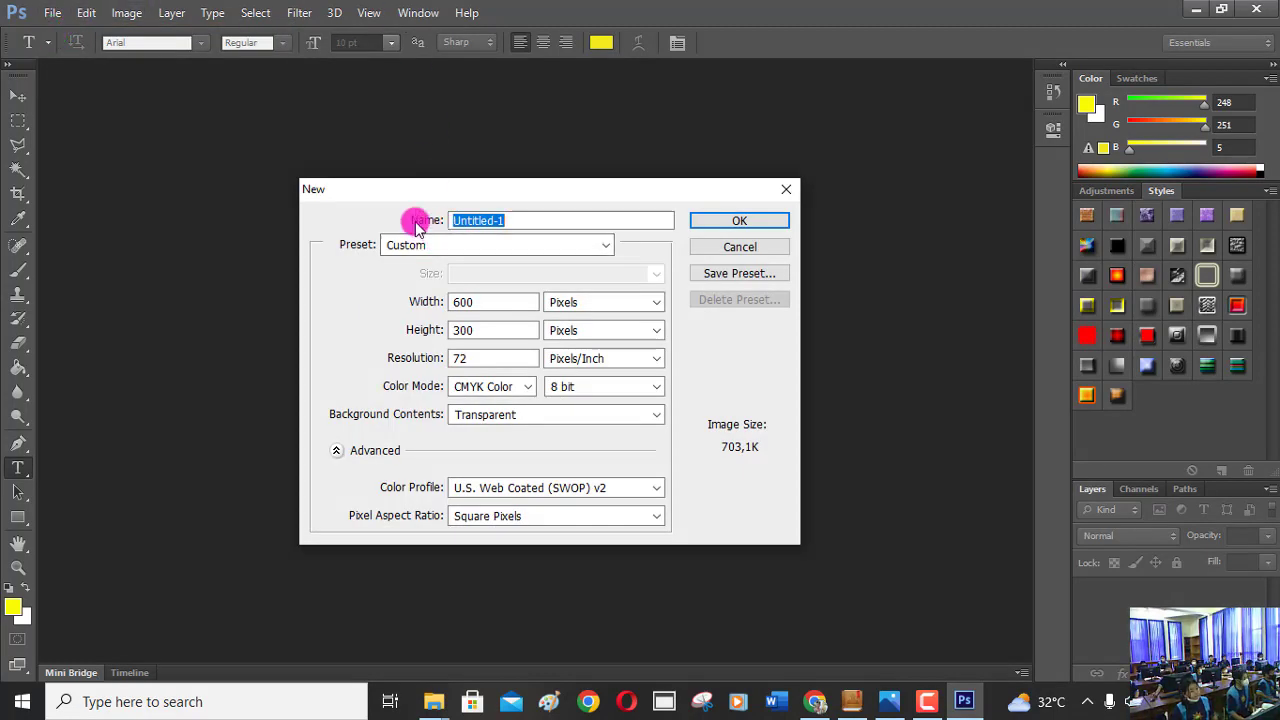
key("BackSpace")
type("Bendera RI Agung 6B 1")
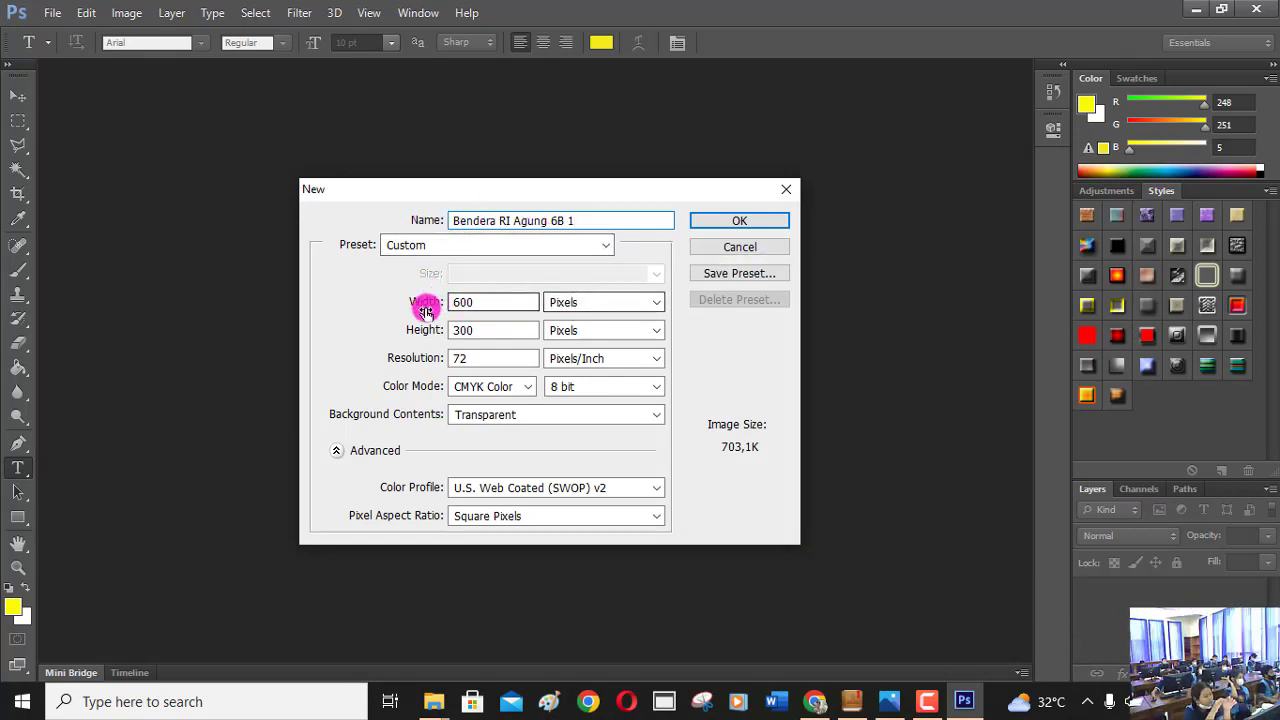
left_click(658, 305)
left_click(657, 302)
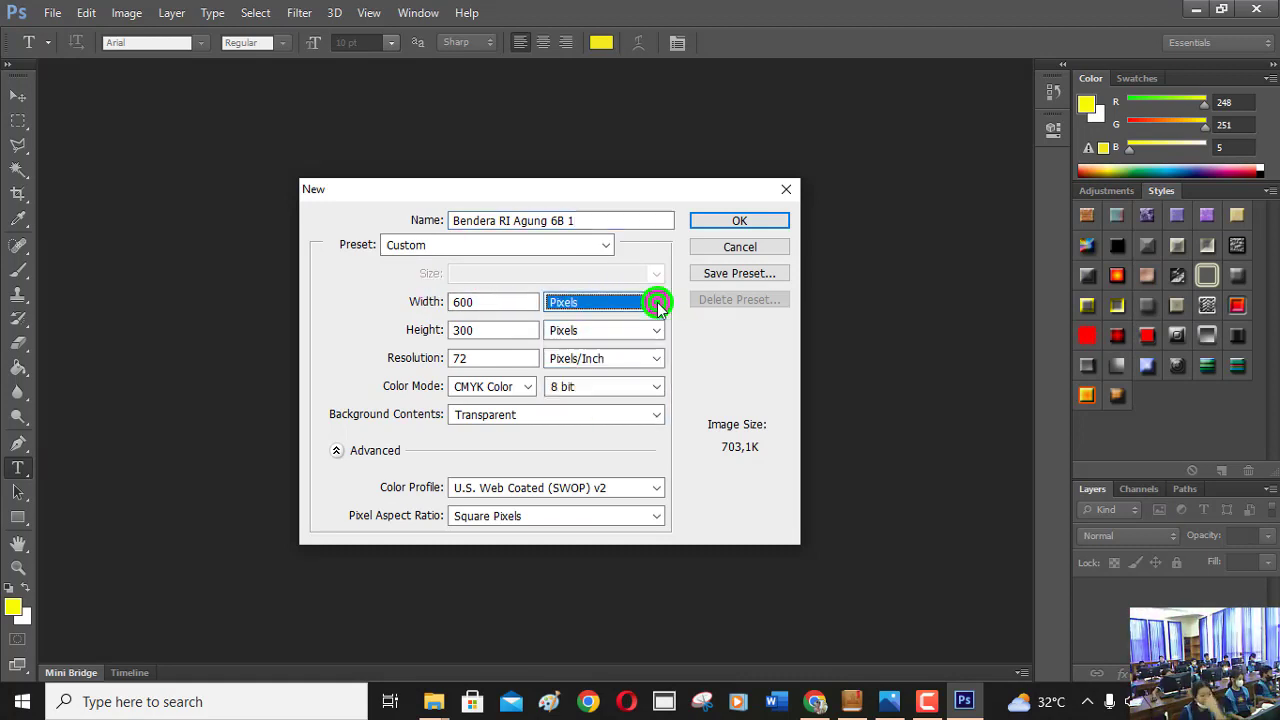
left_click(655, 332)
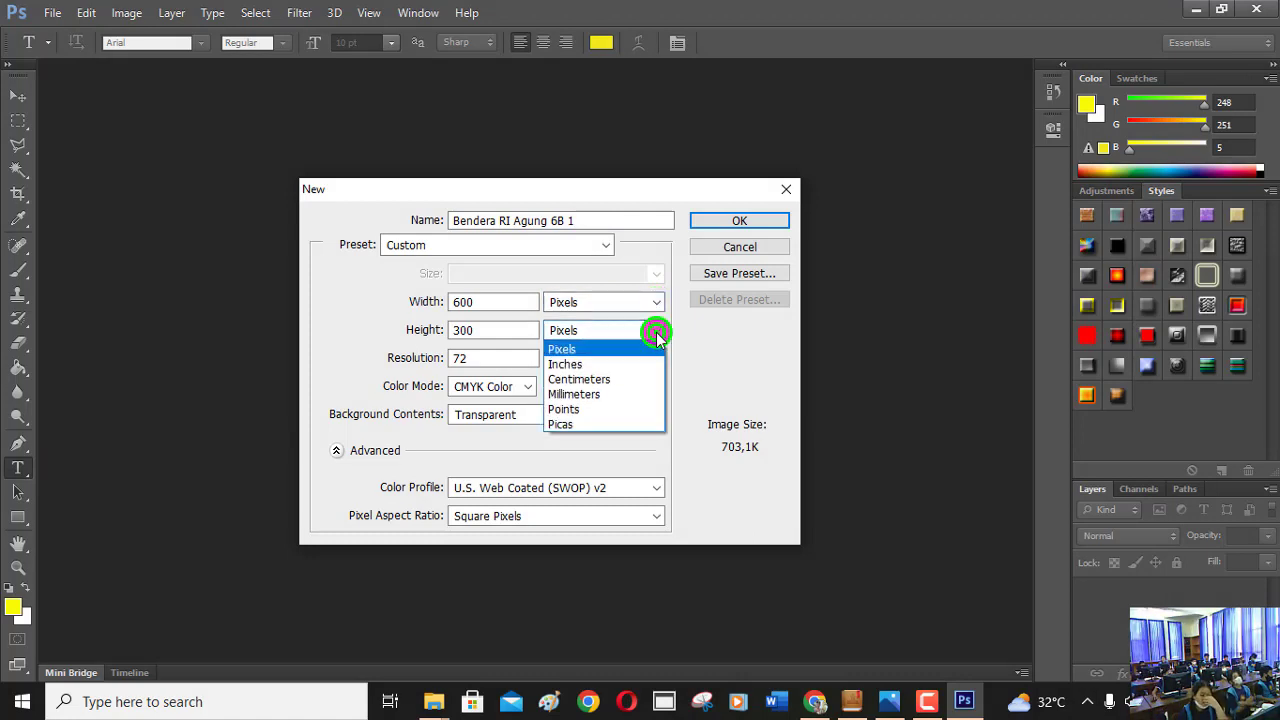
left_click(652, 331)
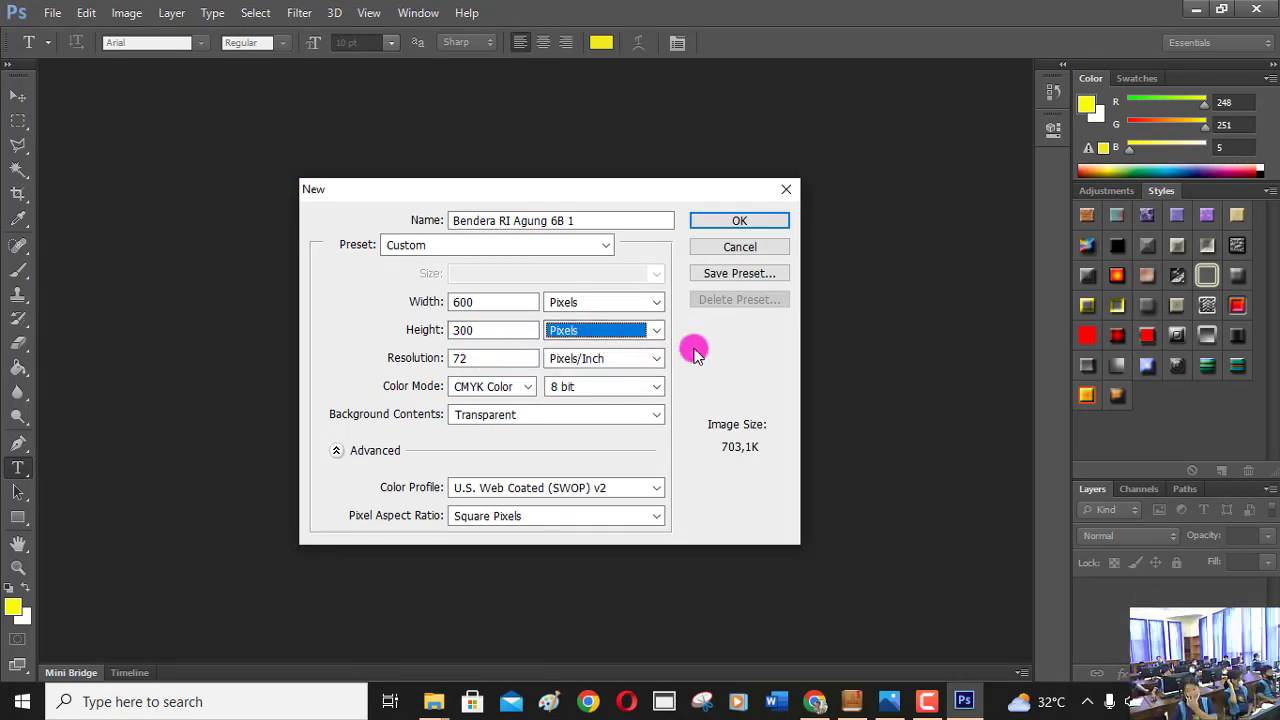
left_click(697, 355)
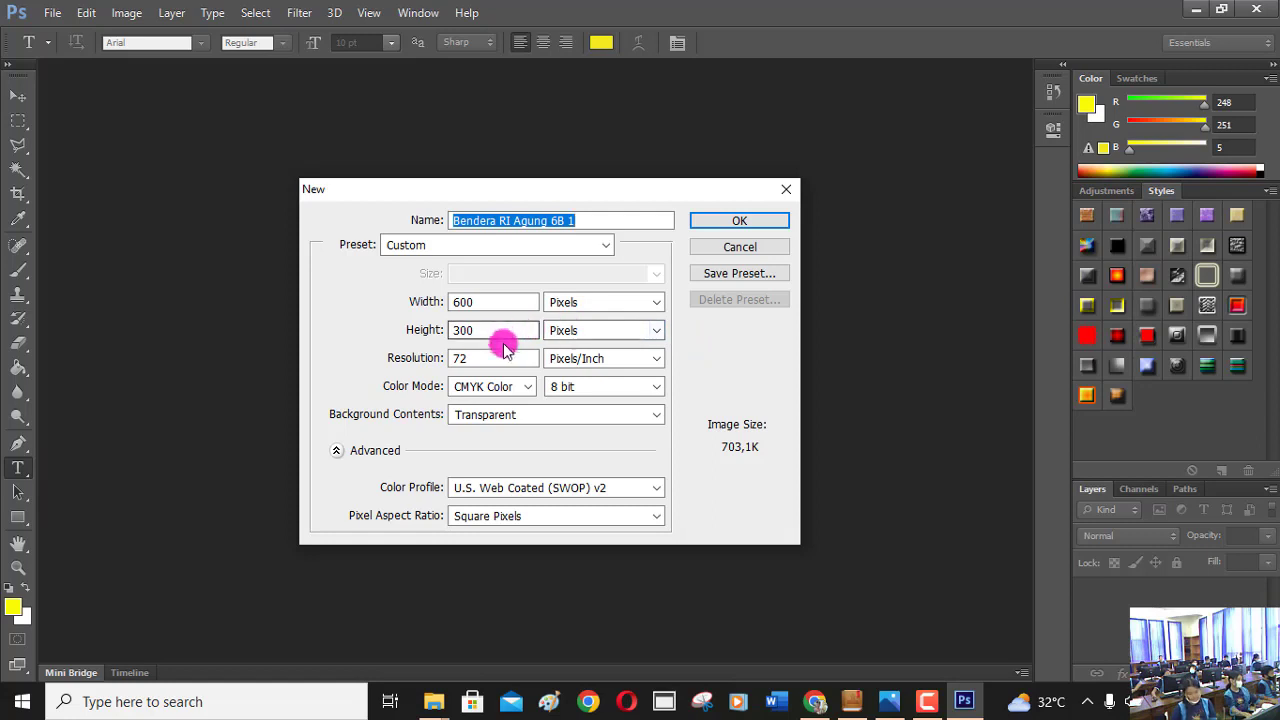
- Set resolution 72, 8 bit depth and Transparent background, then create the document
left_click(469, 360)
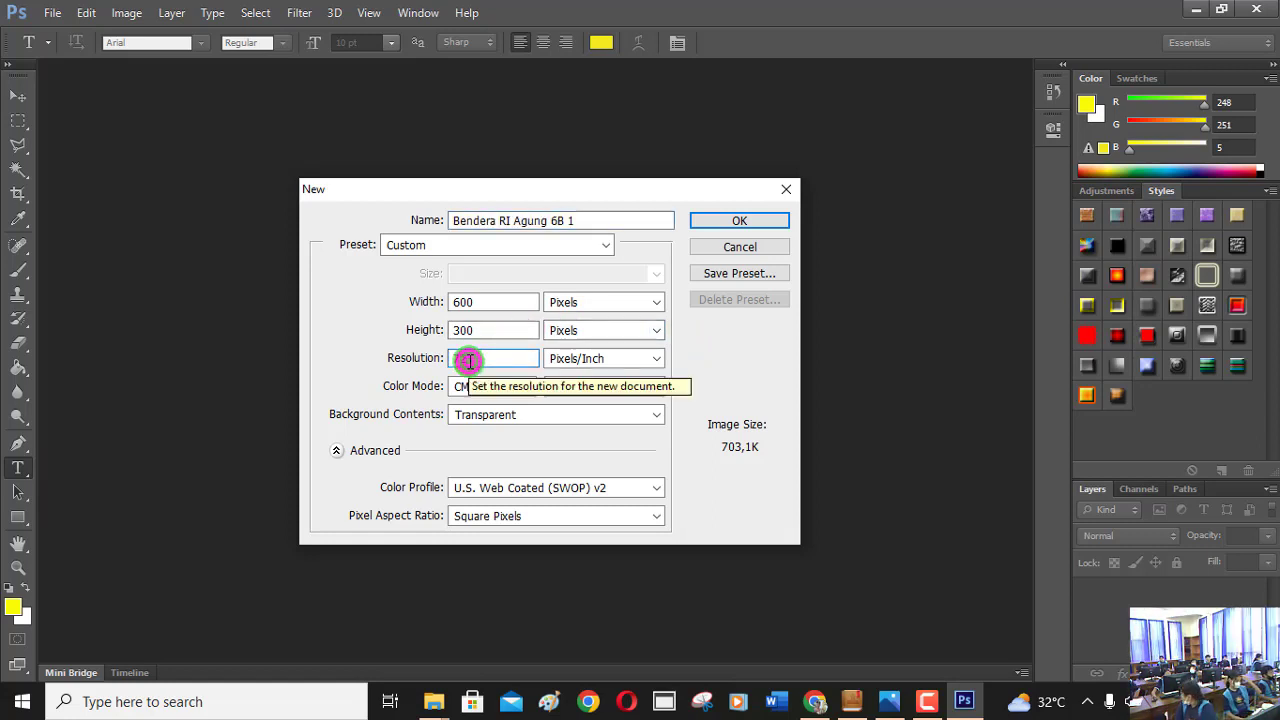
type("72")
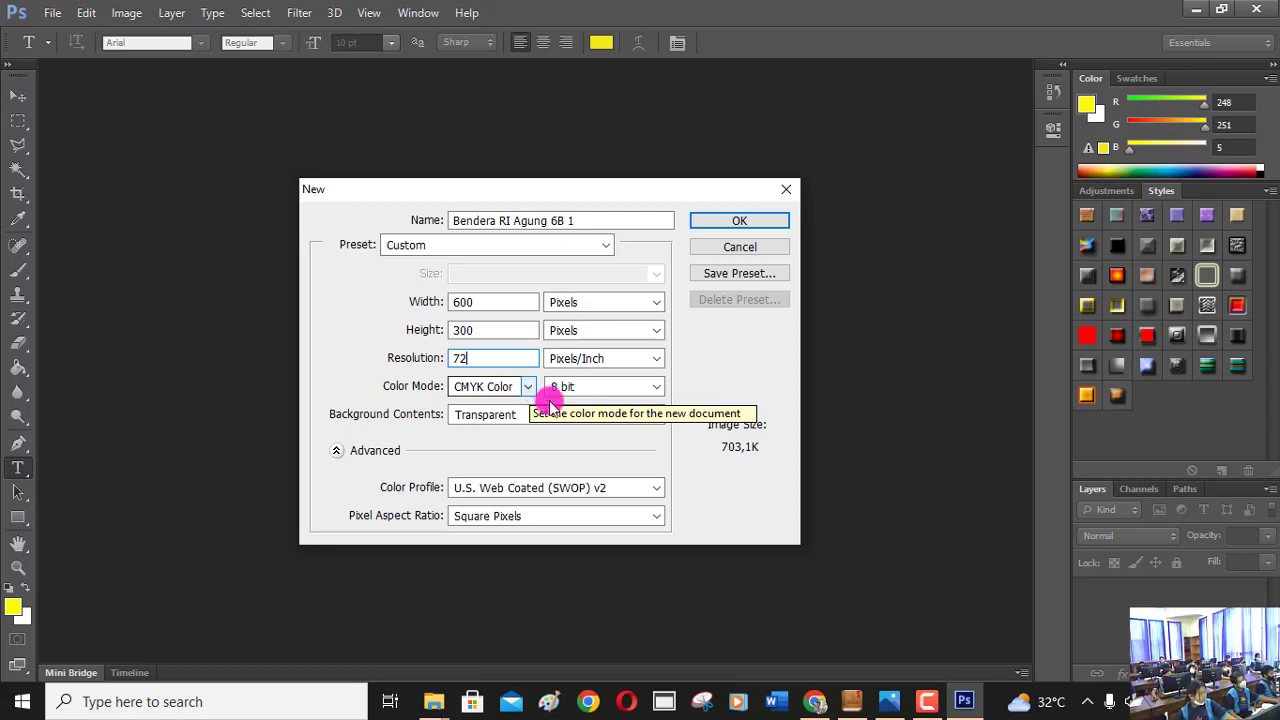
left_click(658, 389)
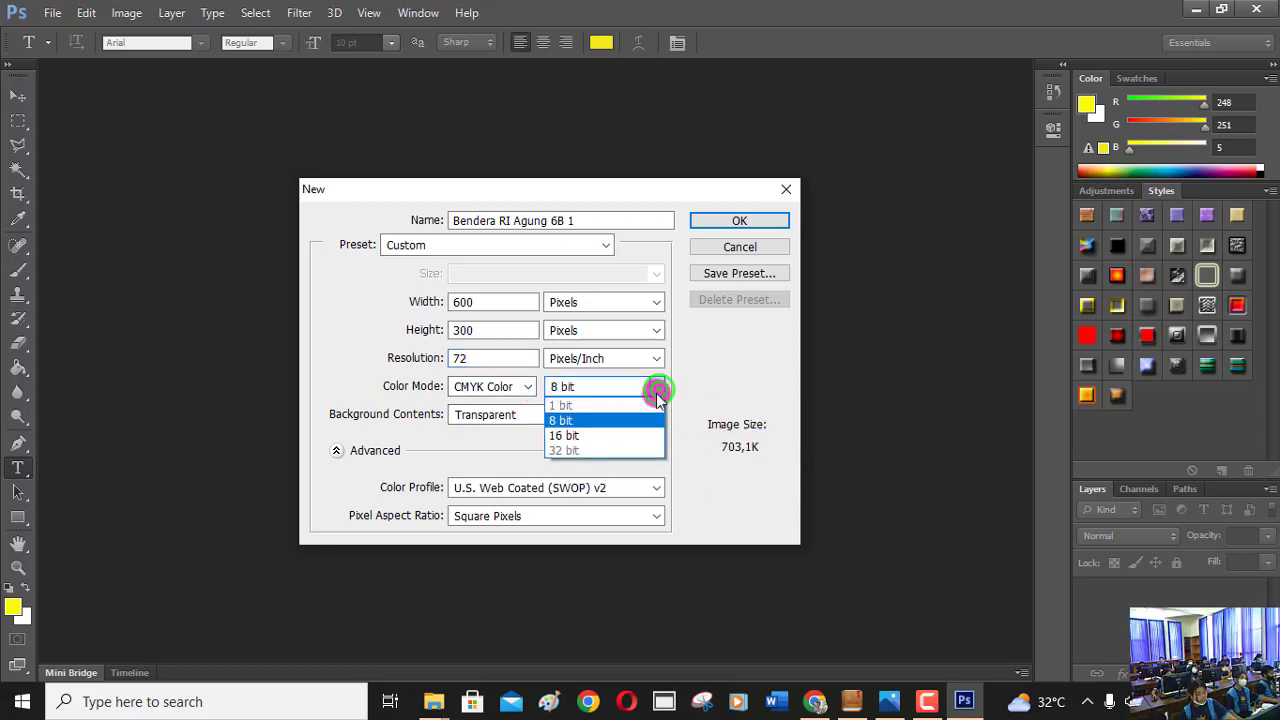
left_click(617, 424)
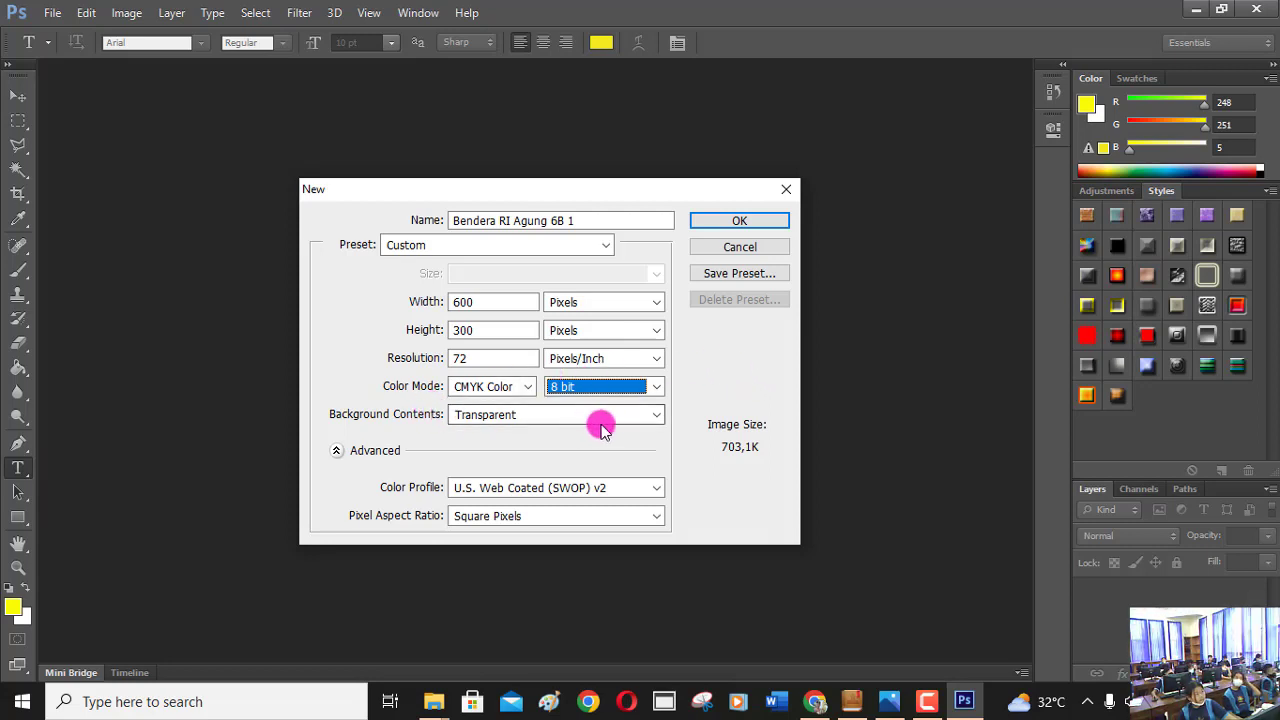
left_click(655, 415)
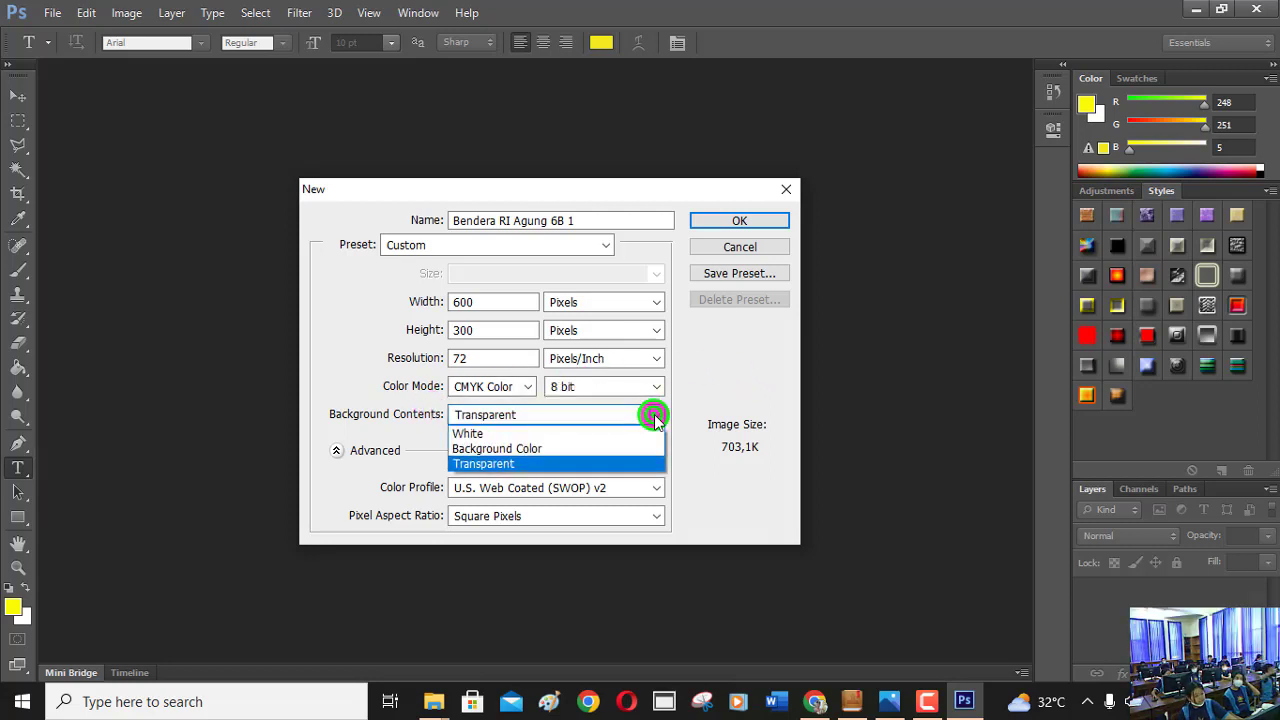
left_click(548, 465)
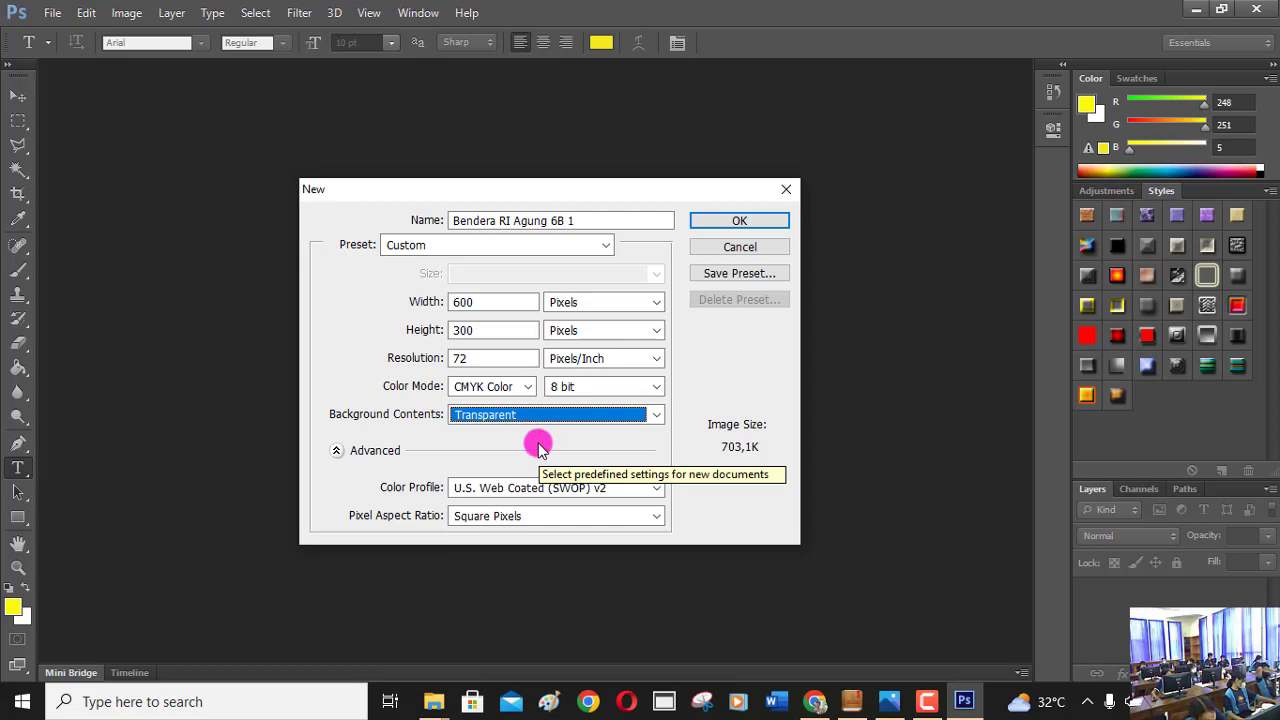
left_click(776, 222)
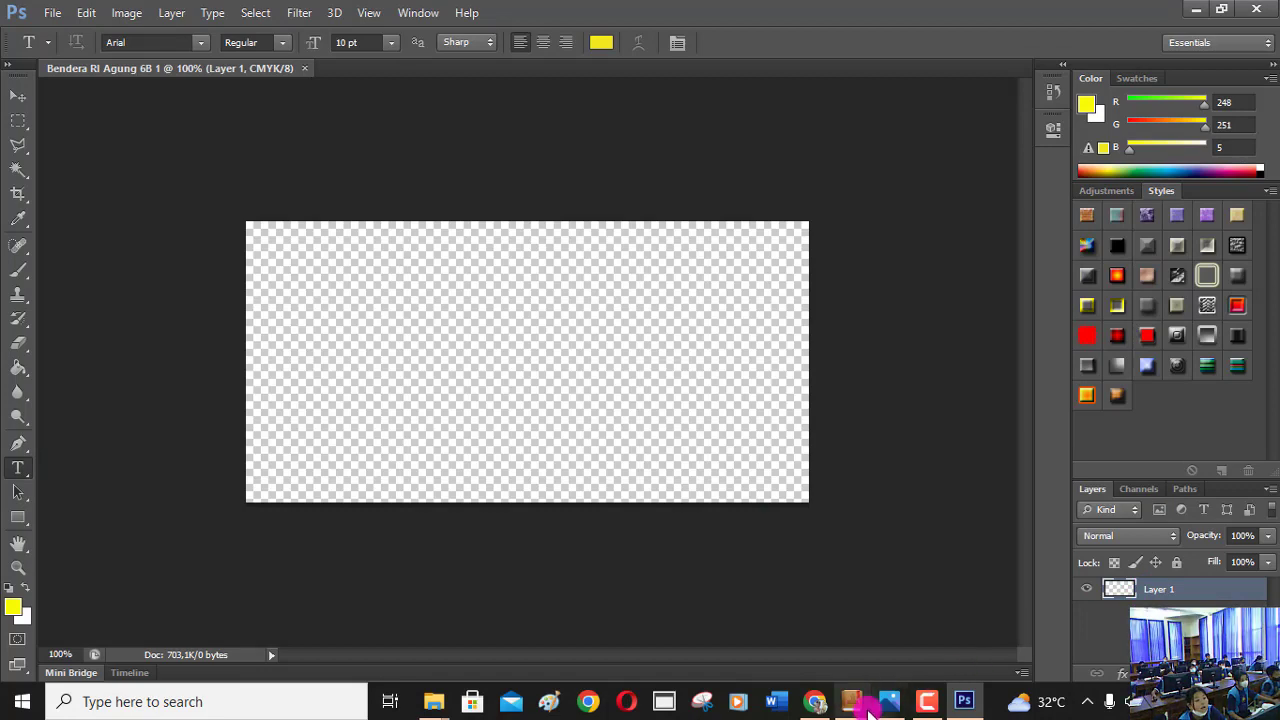
- Glance at the Flip Builder book, then return to Photoshop and pick the Rectangular Marquee tool
left_click(855, 703)
left_click(855, 703)
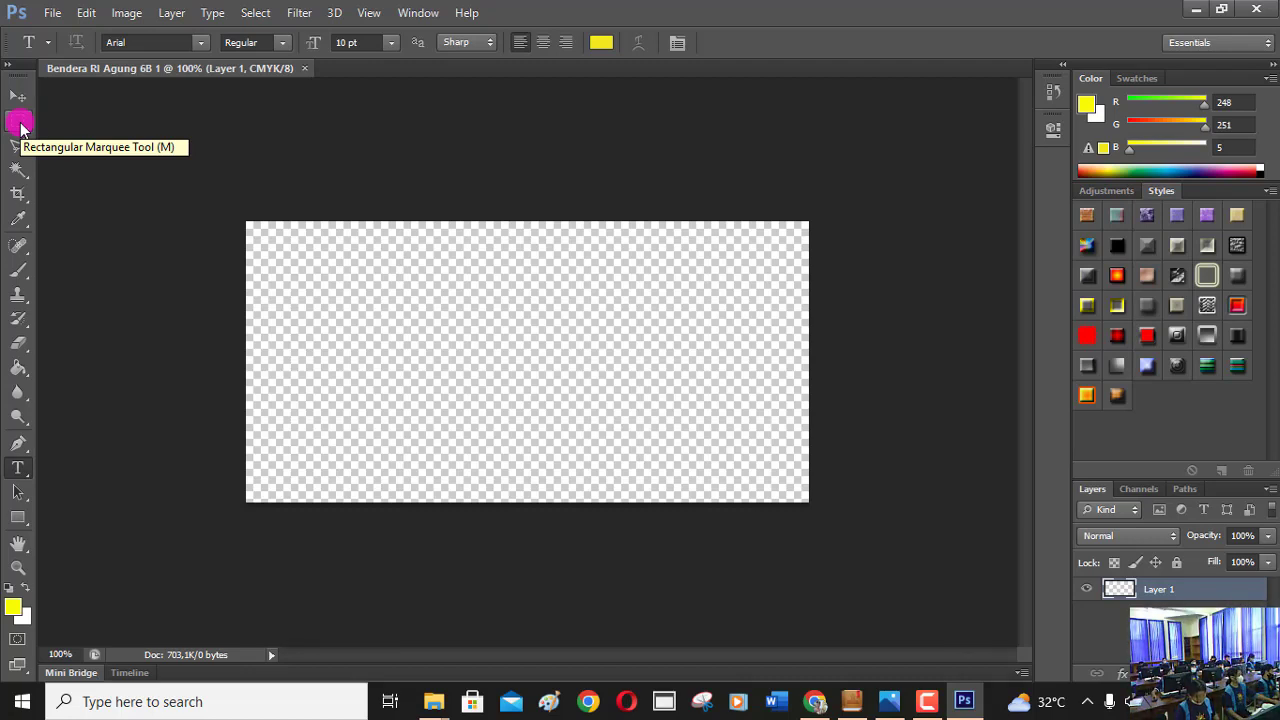
left_click(19, 122)
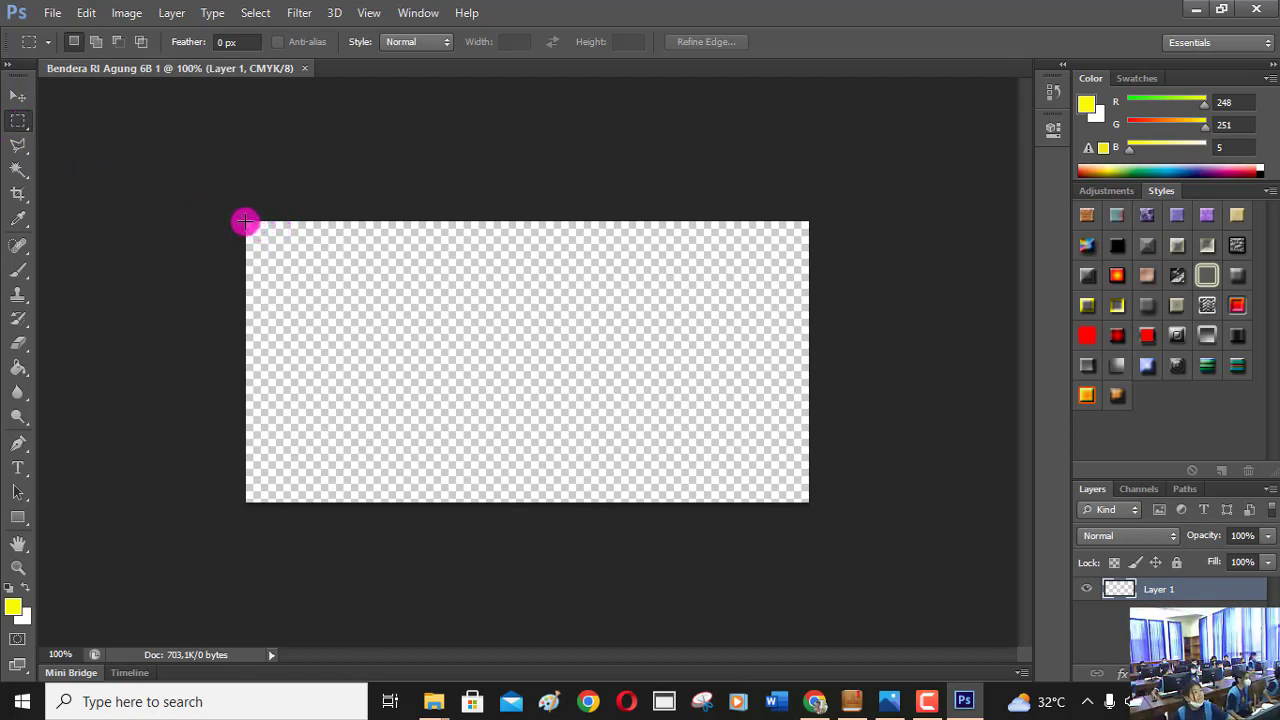
left_click_drag(245, 222, 812, 514)
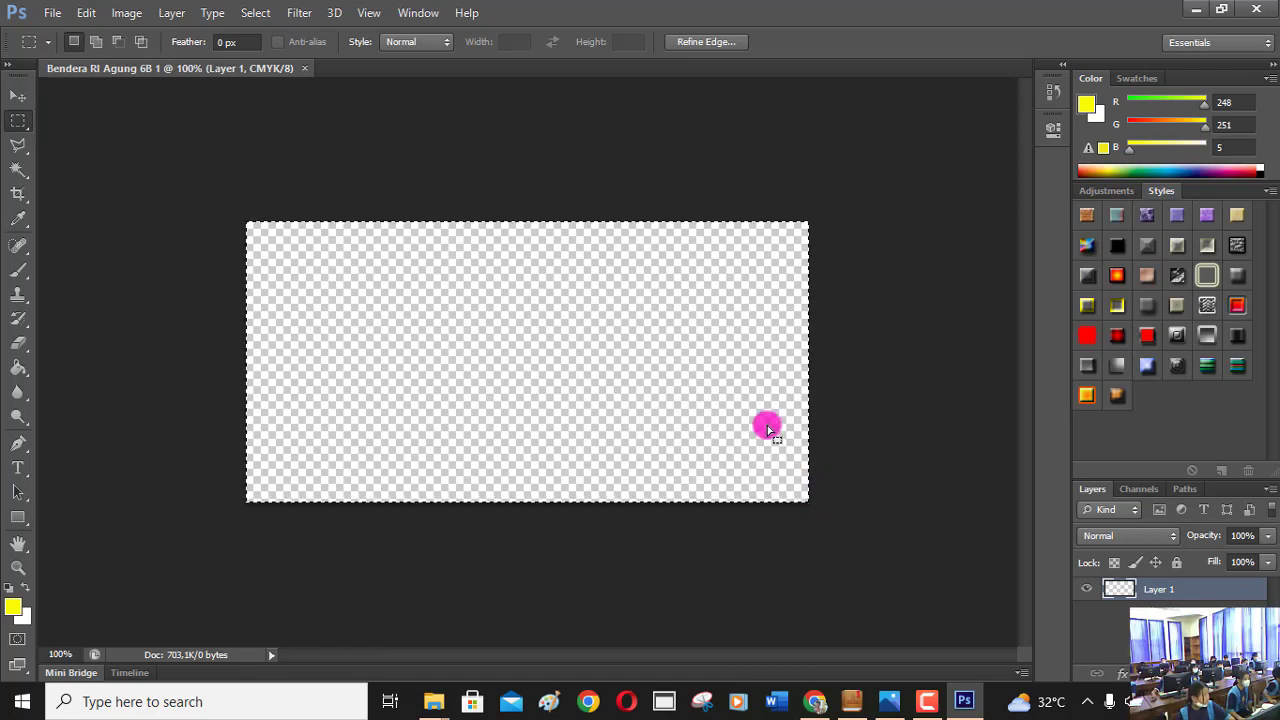
left_click(18, 96)
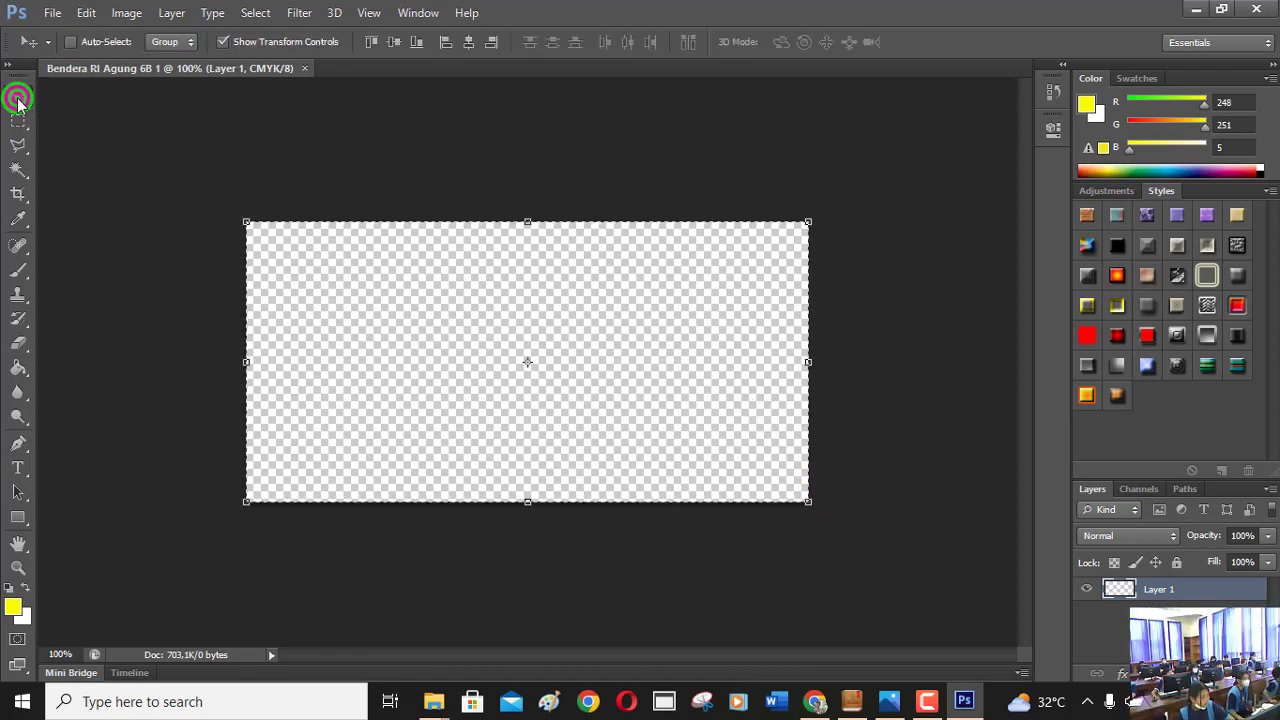
left_click(527, 502)
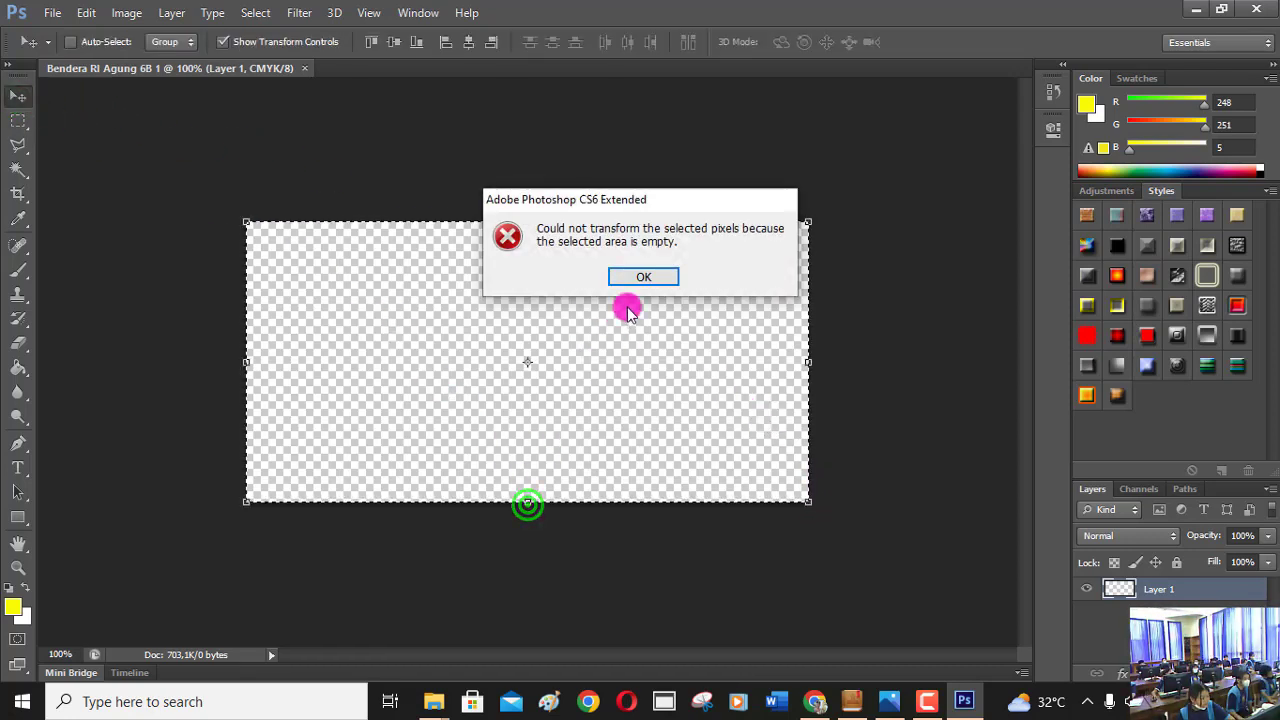
left_click(643, 277)
left_click(528, 503)
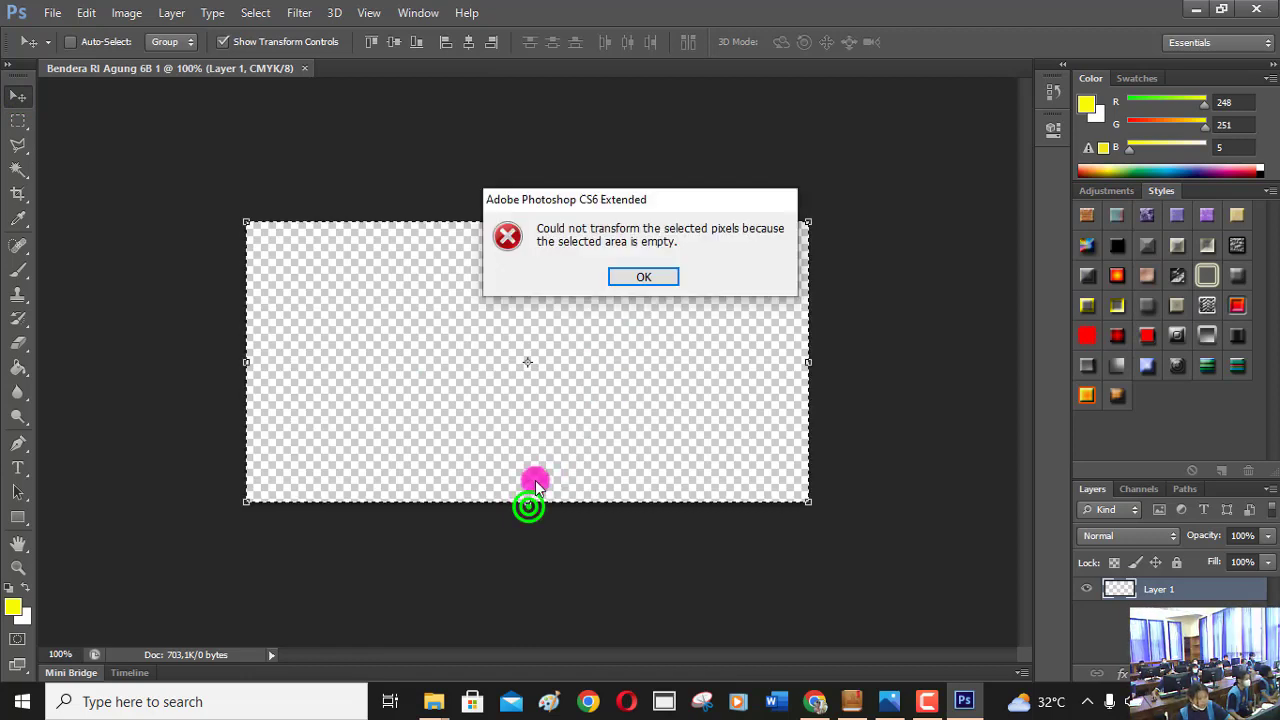
left_click(646, 273)
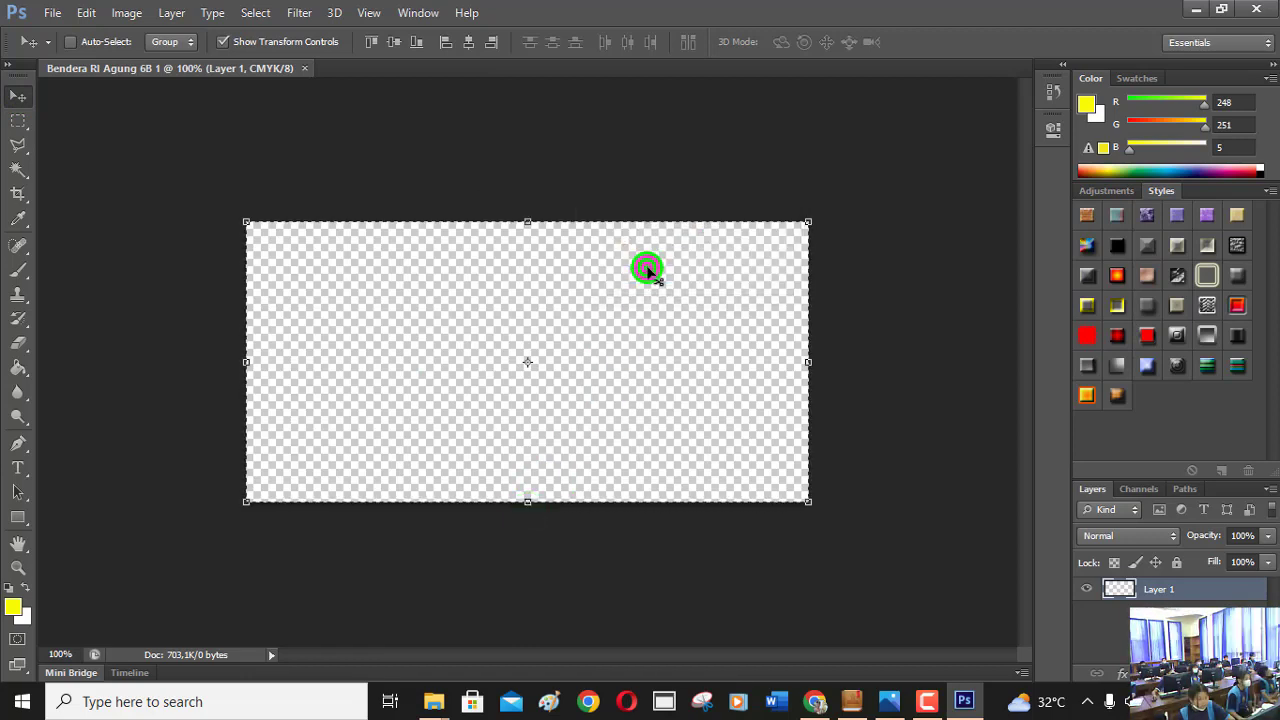
left_click(22, 99)
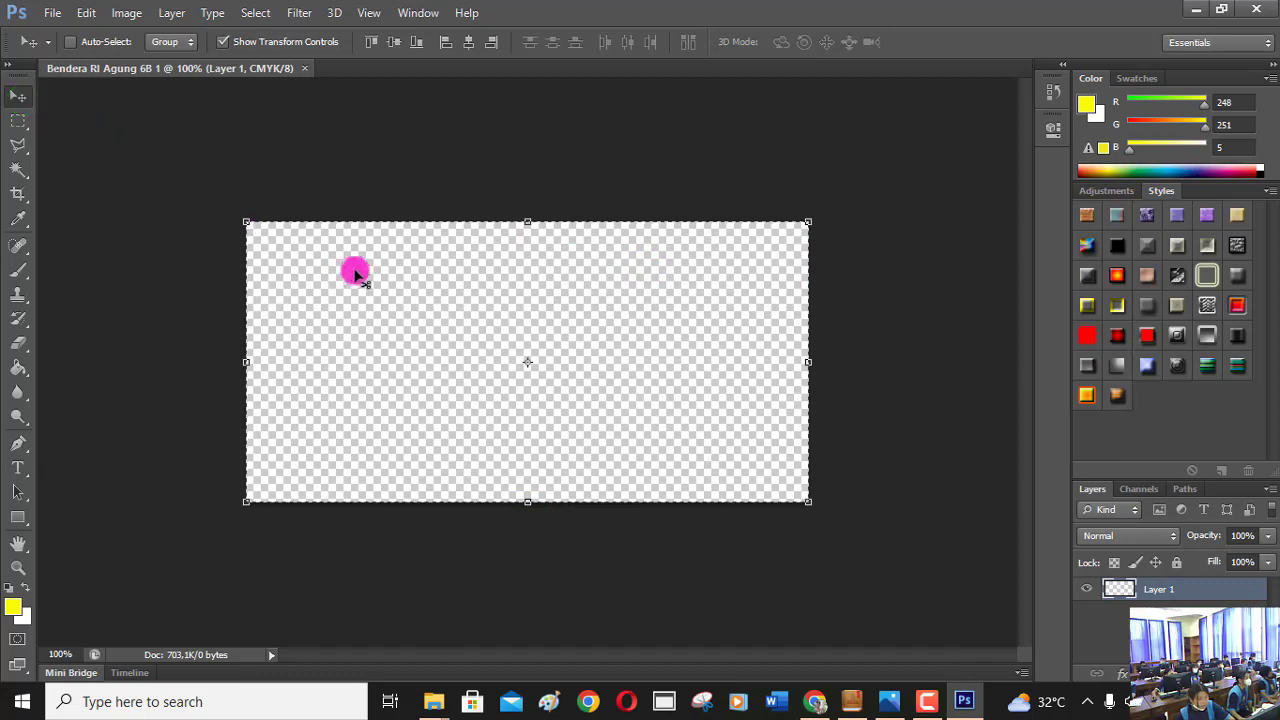
left_click_drag(357, 275, 352, 268)
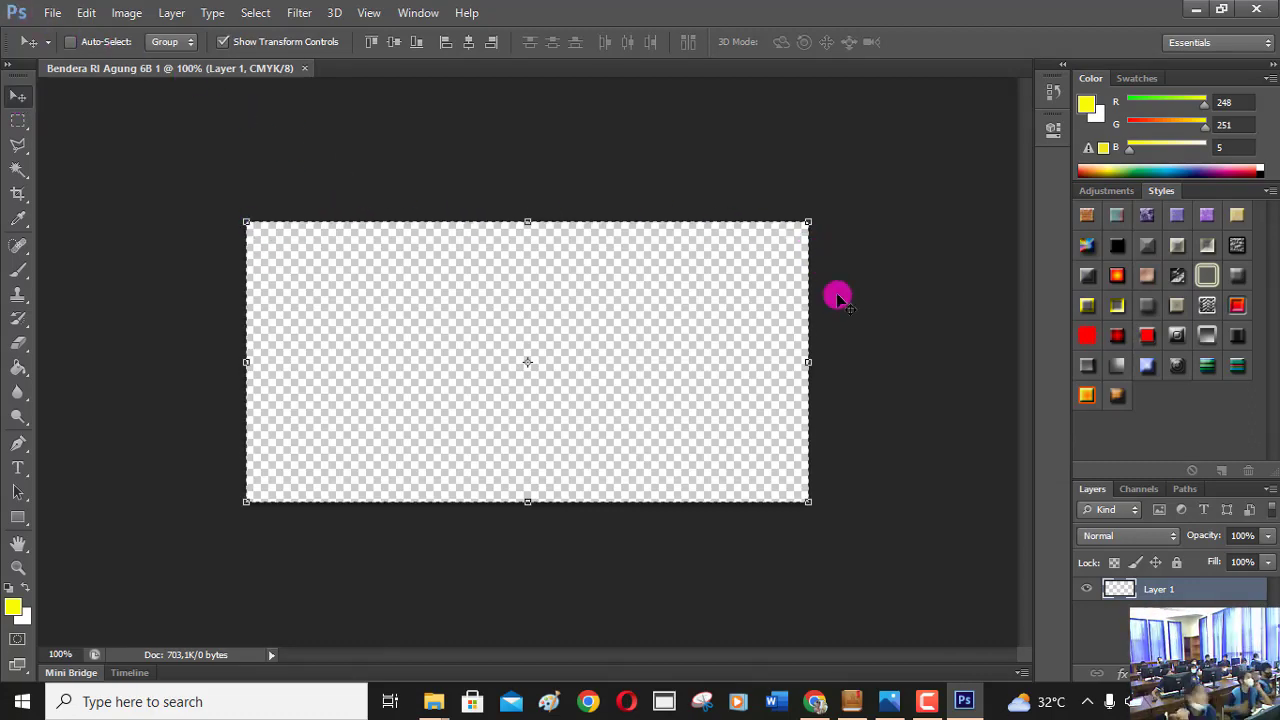
- Use Edit > Fill with Use set to White to make the 600×300 Layer 1 solid white
left_click(100, 12)
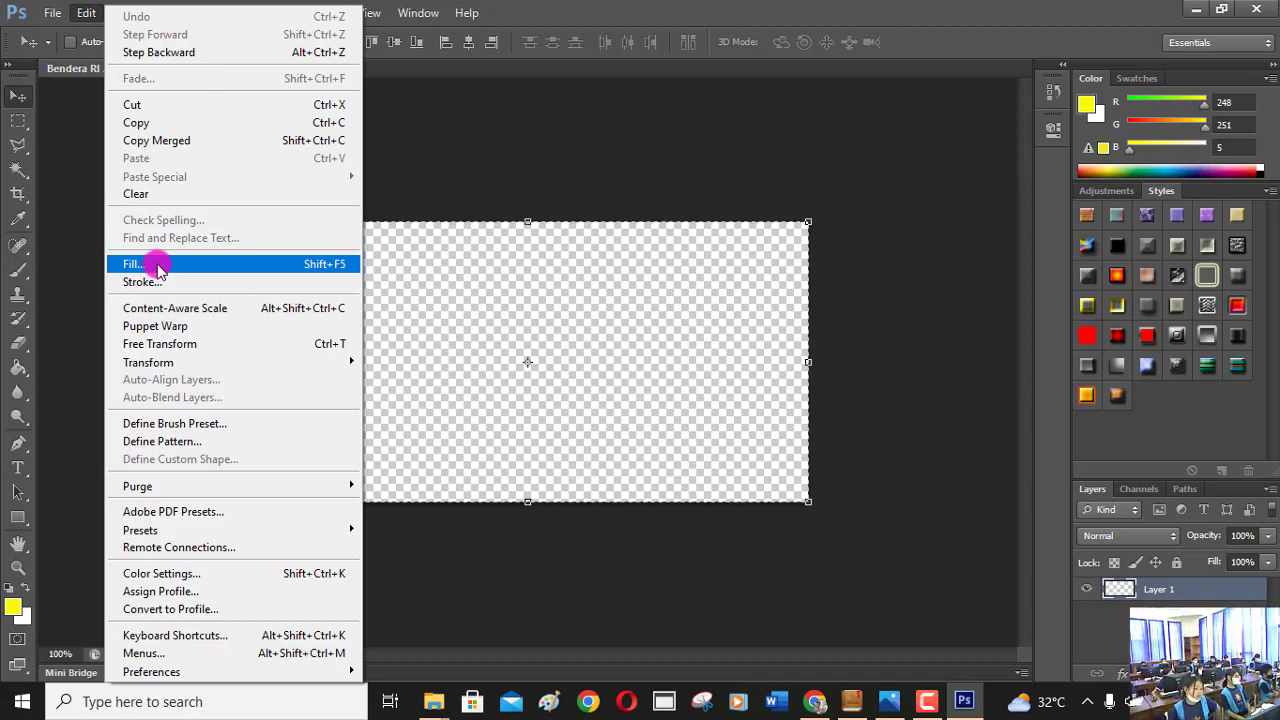
left_click(157, 264)
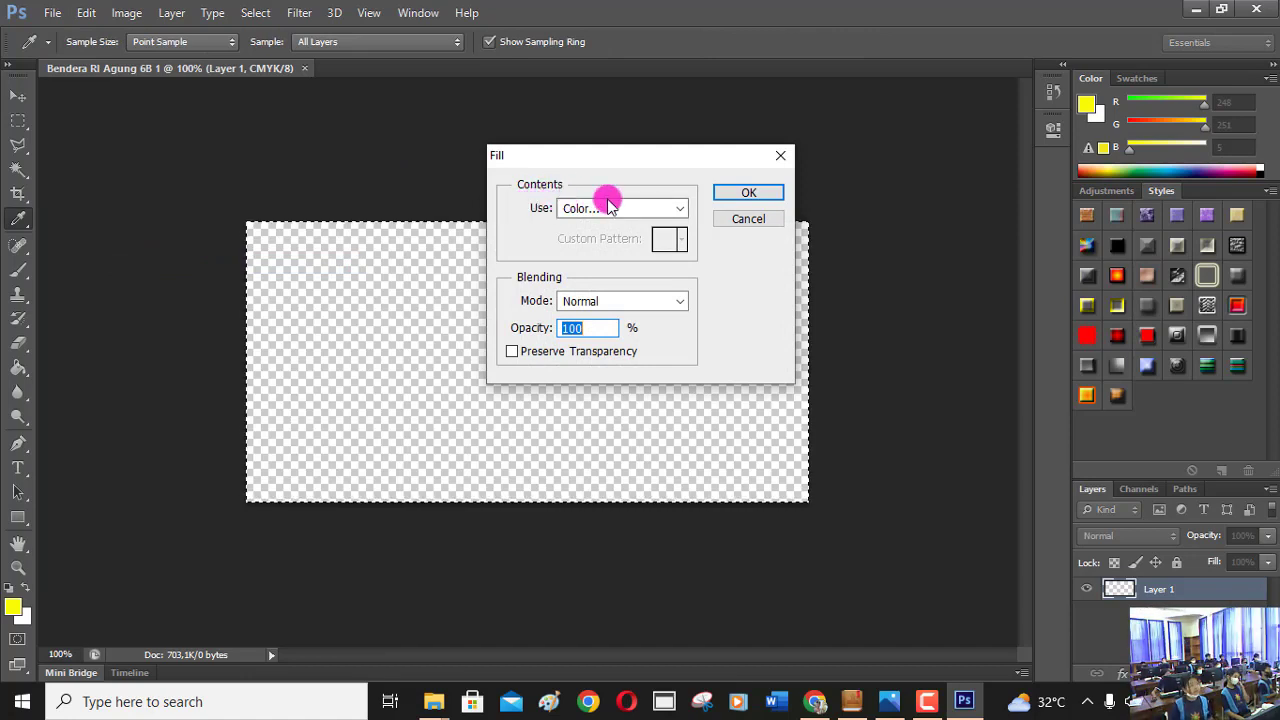
left_click(680, 208)
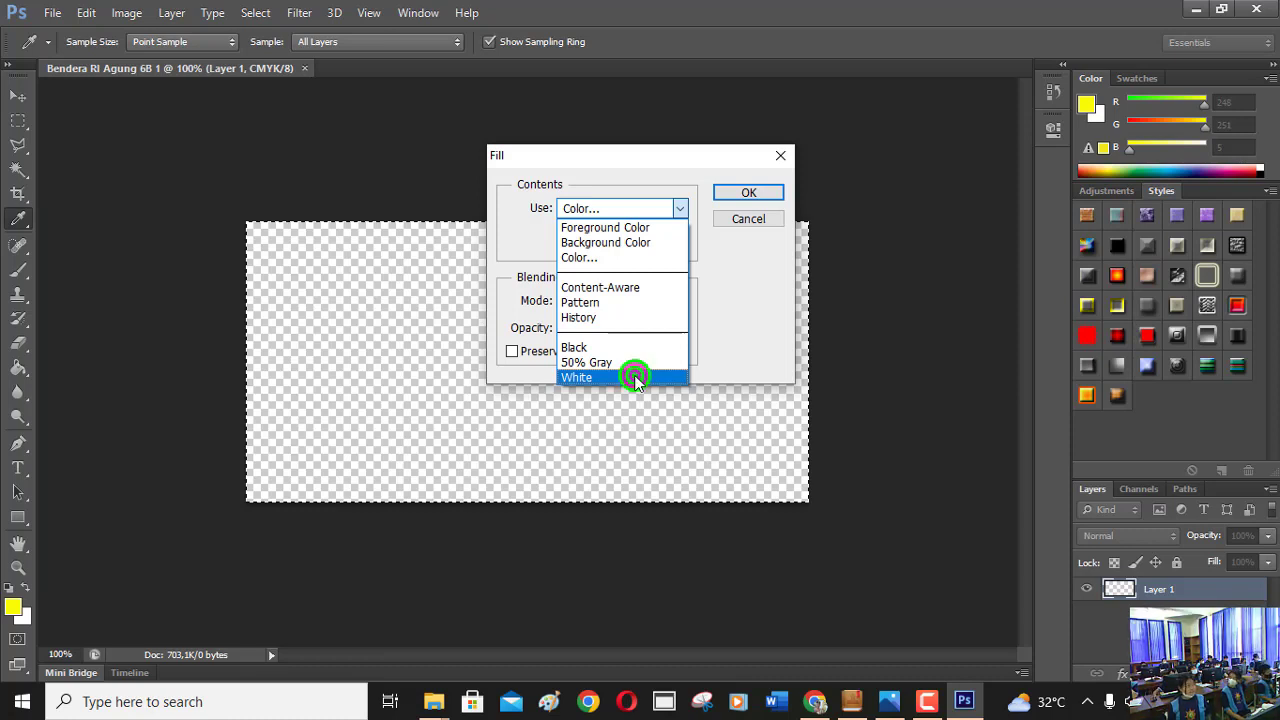
left_click(635, 378)
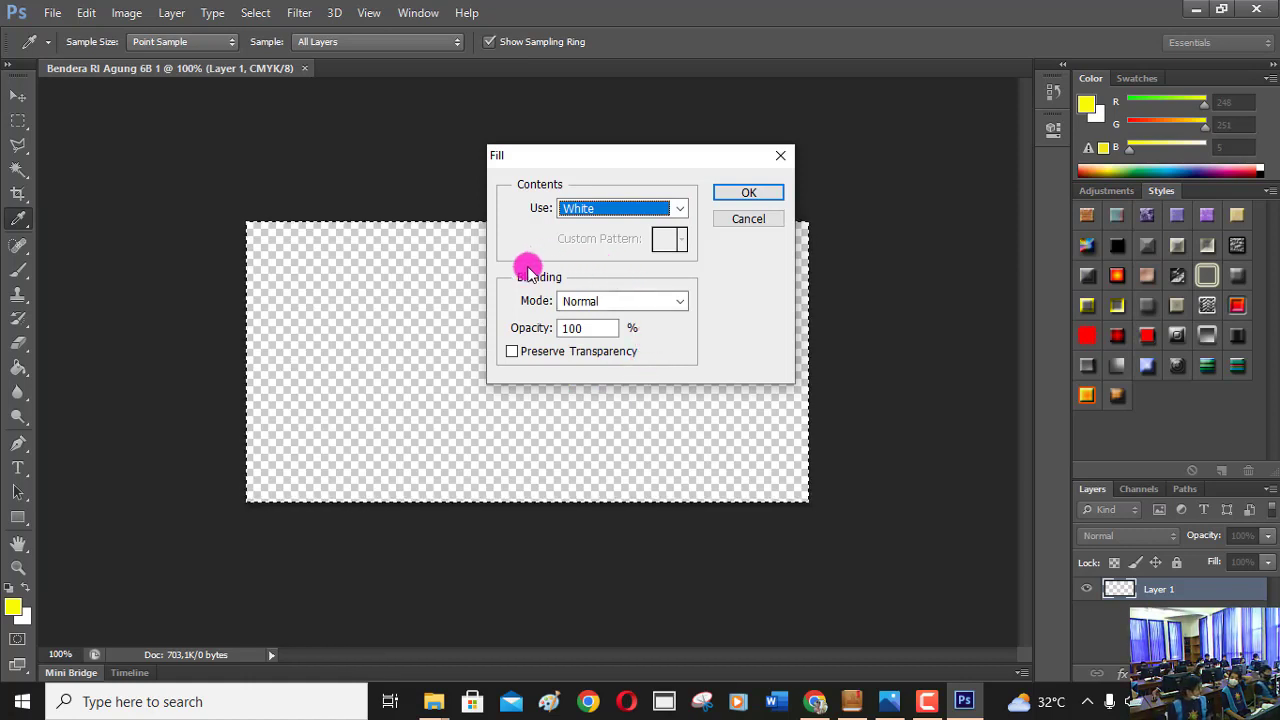
left_click(750, 193)
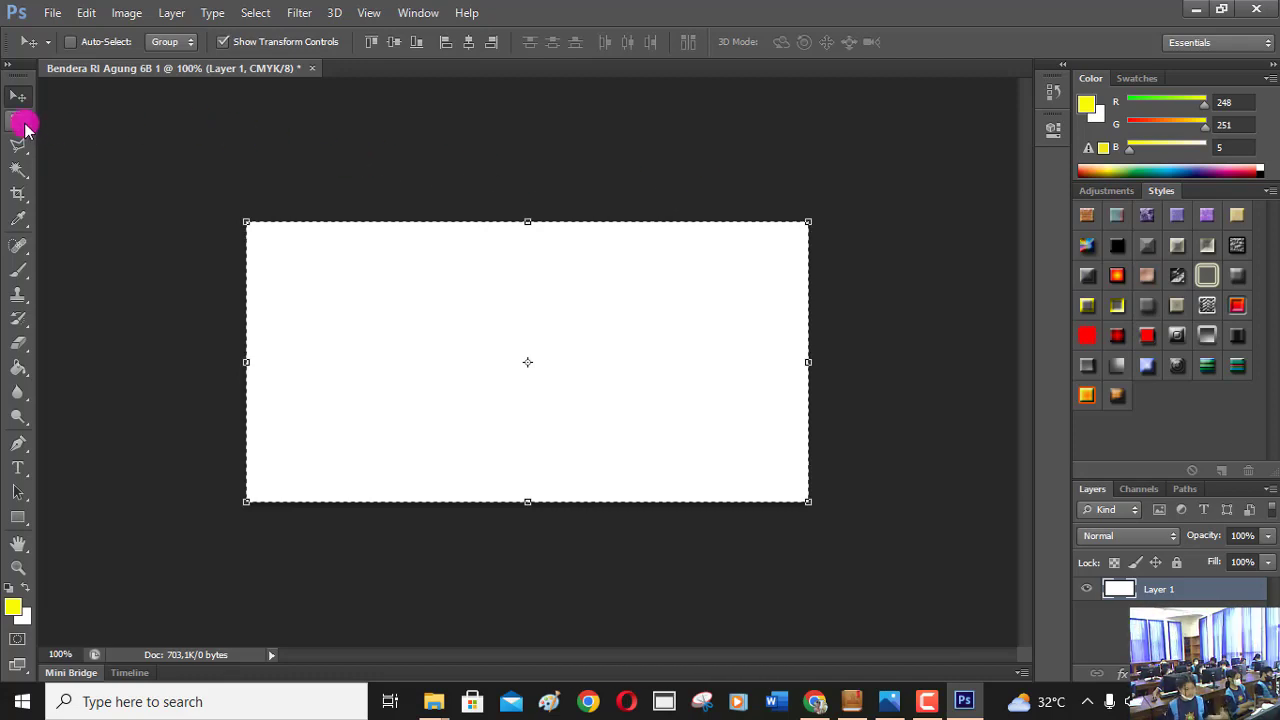
left_click(20, 122)
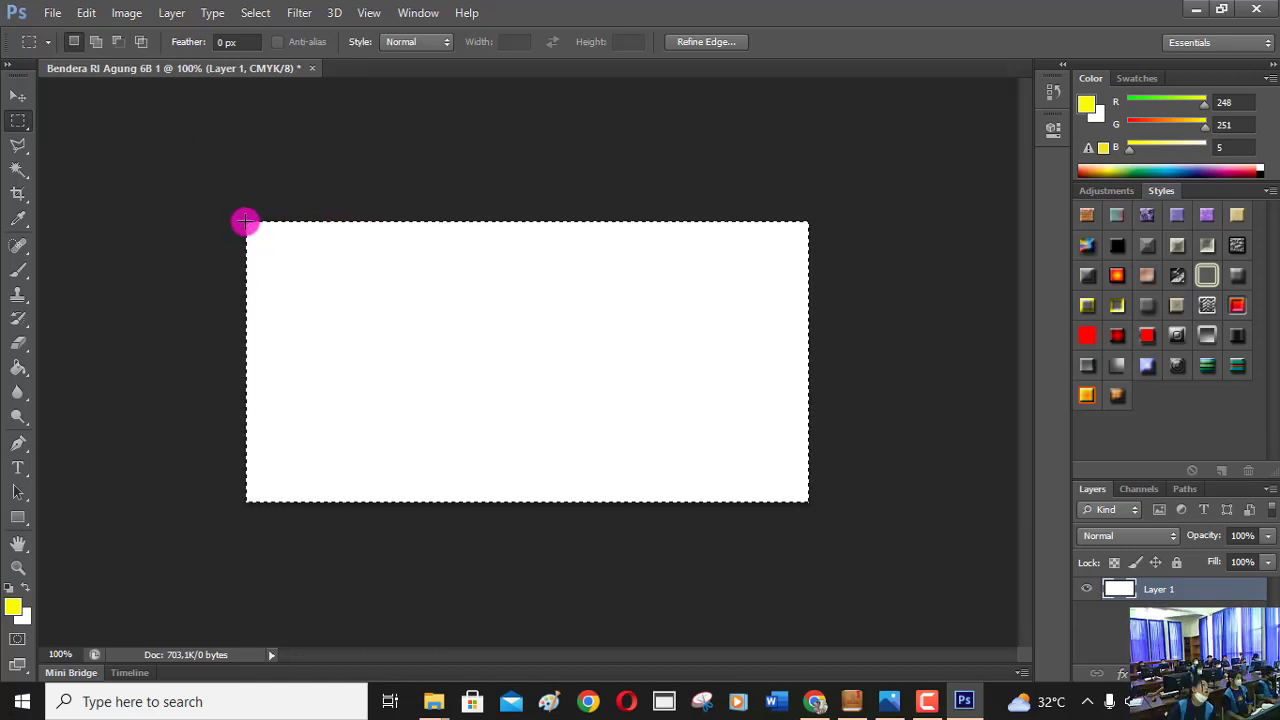
- Marquee-select the top half of the canvas, starting from the top-left corner
mouse_move(245, 221)
left_mouse_down()
mouse_move(634, 340)
mouse_move(821, 379)
mouse_move(817, 367)
left_mouse_up()
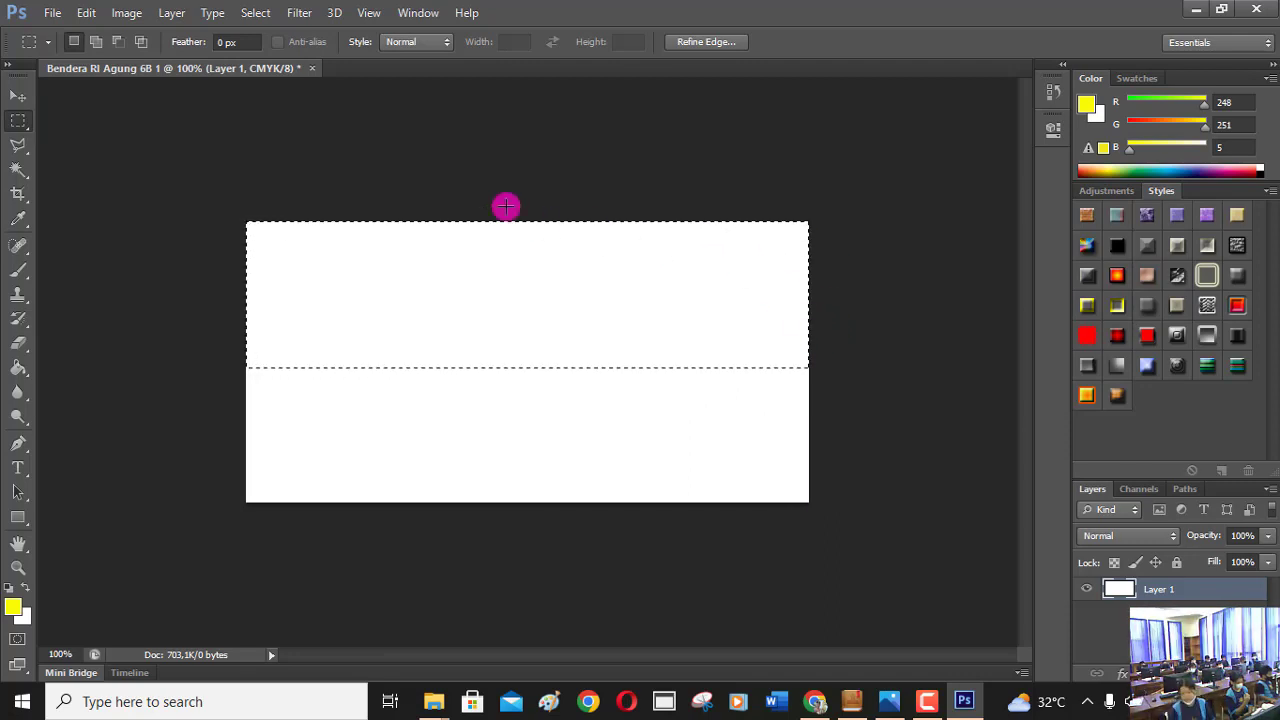
left_click(87, 14)
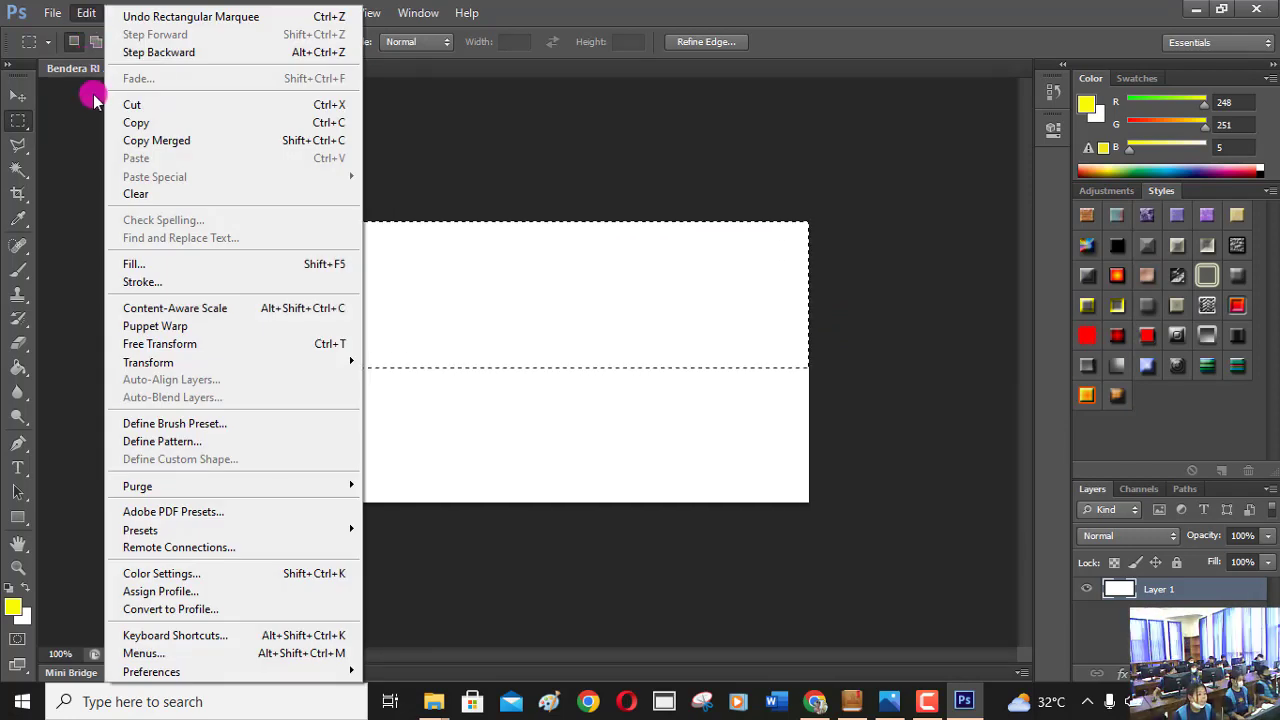
- Fill the top-half selection with a custom red picked in the Color Picker
left_click(143, 263)
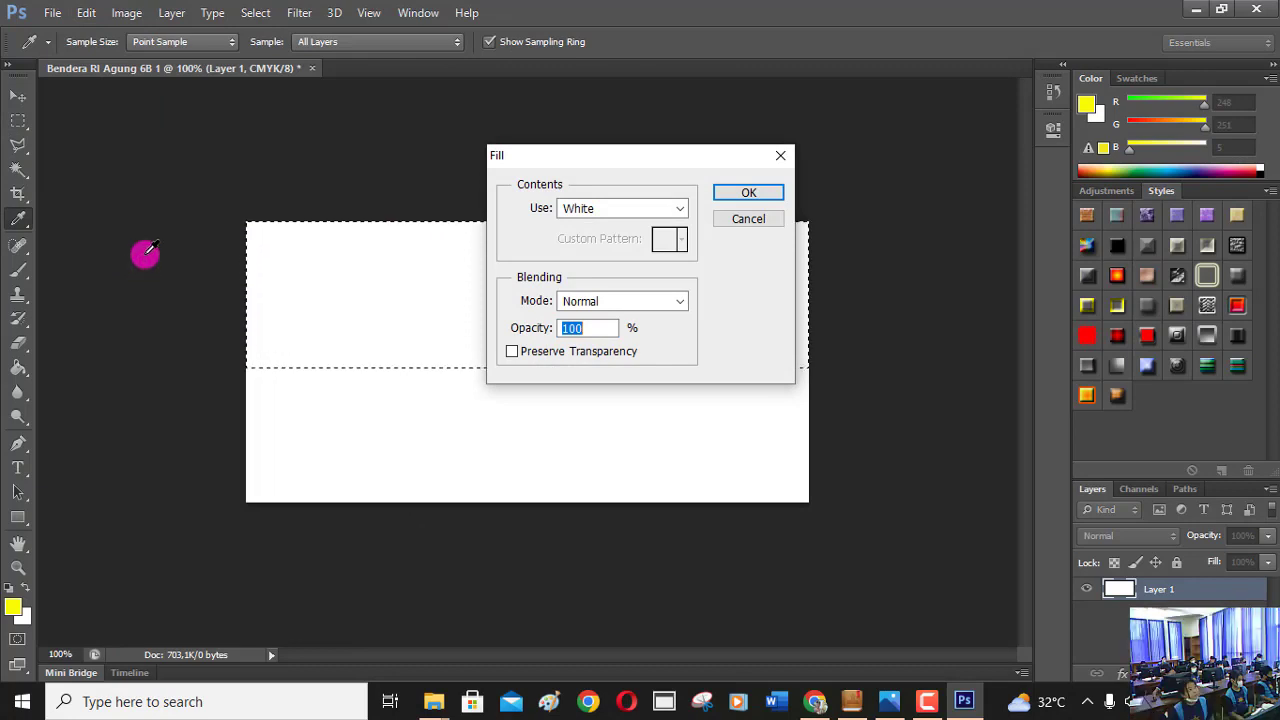
left_click(671, 210)
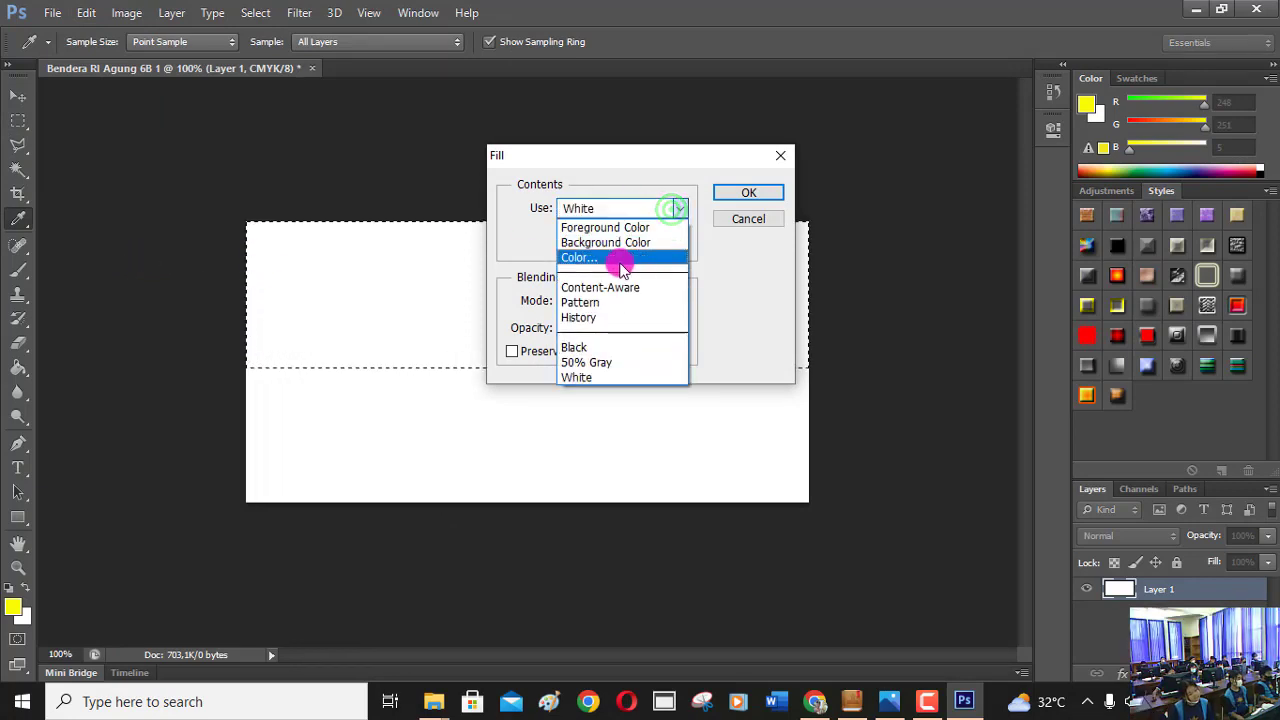
left_click(622, 259)
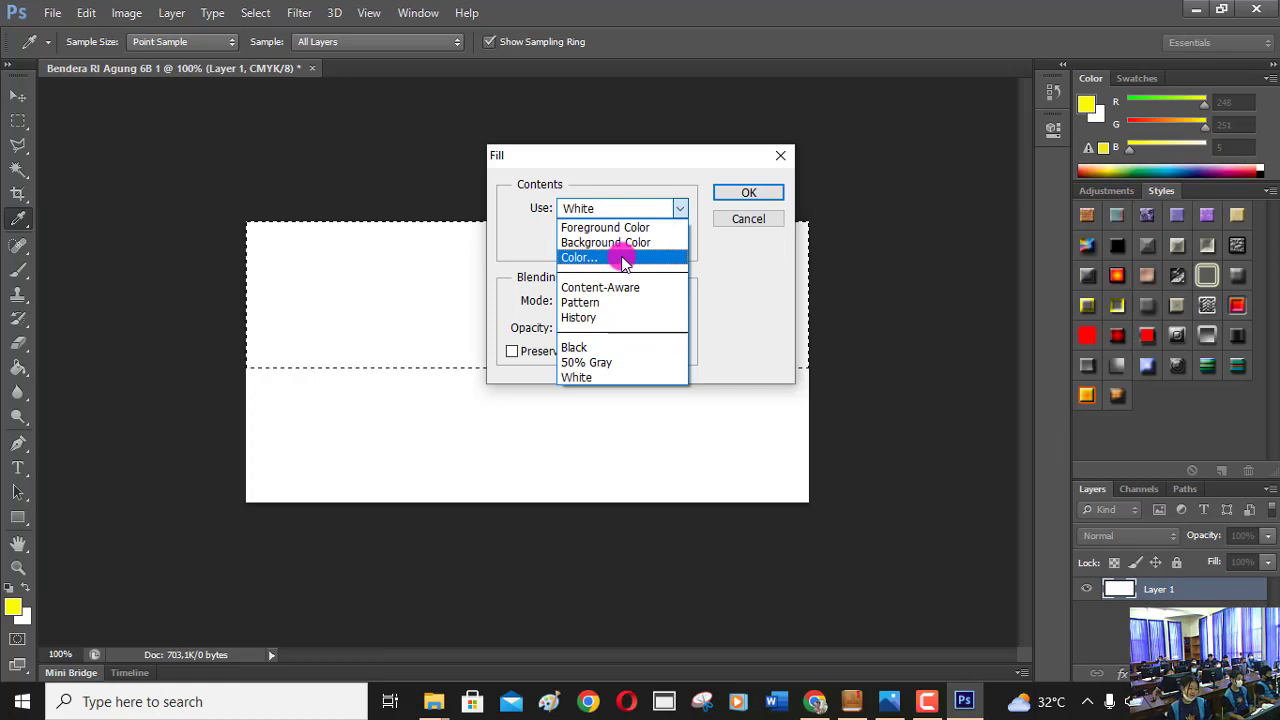
left_click(622, 259)
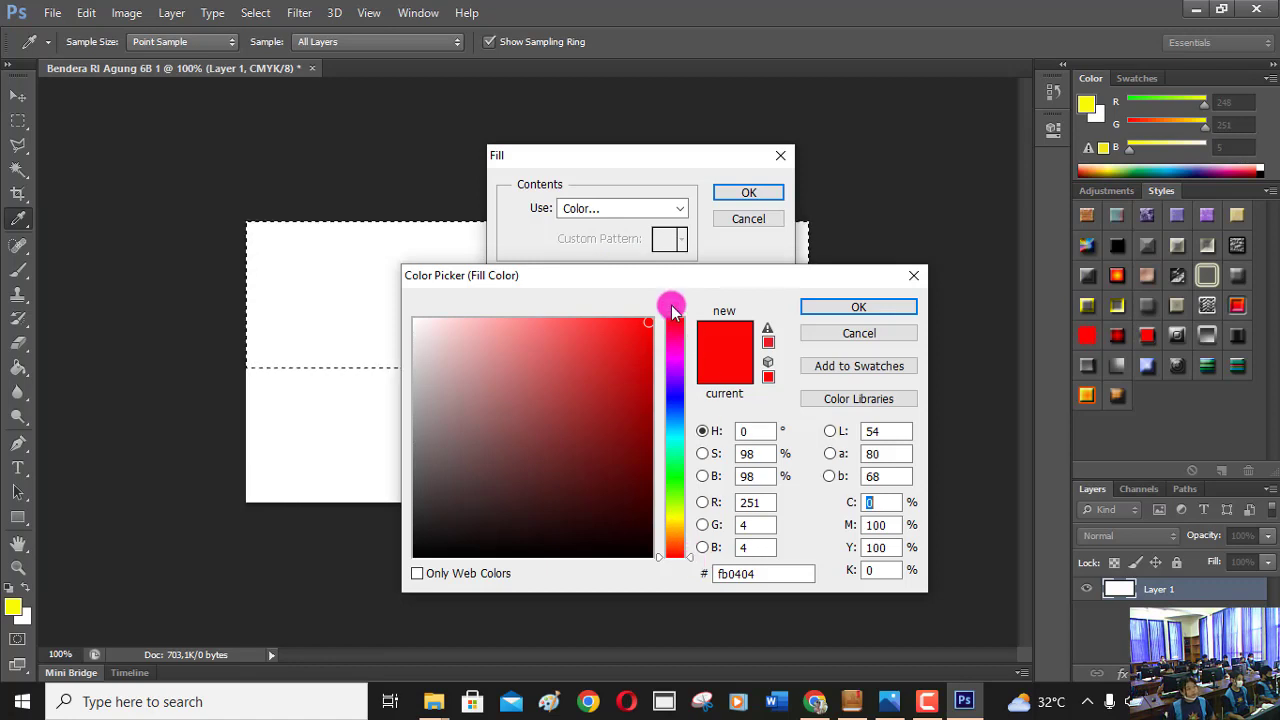
left_click(690, 550)
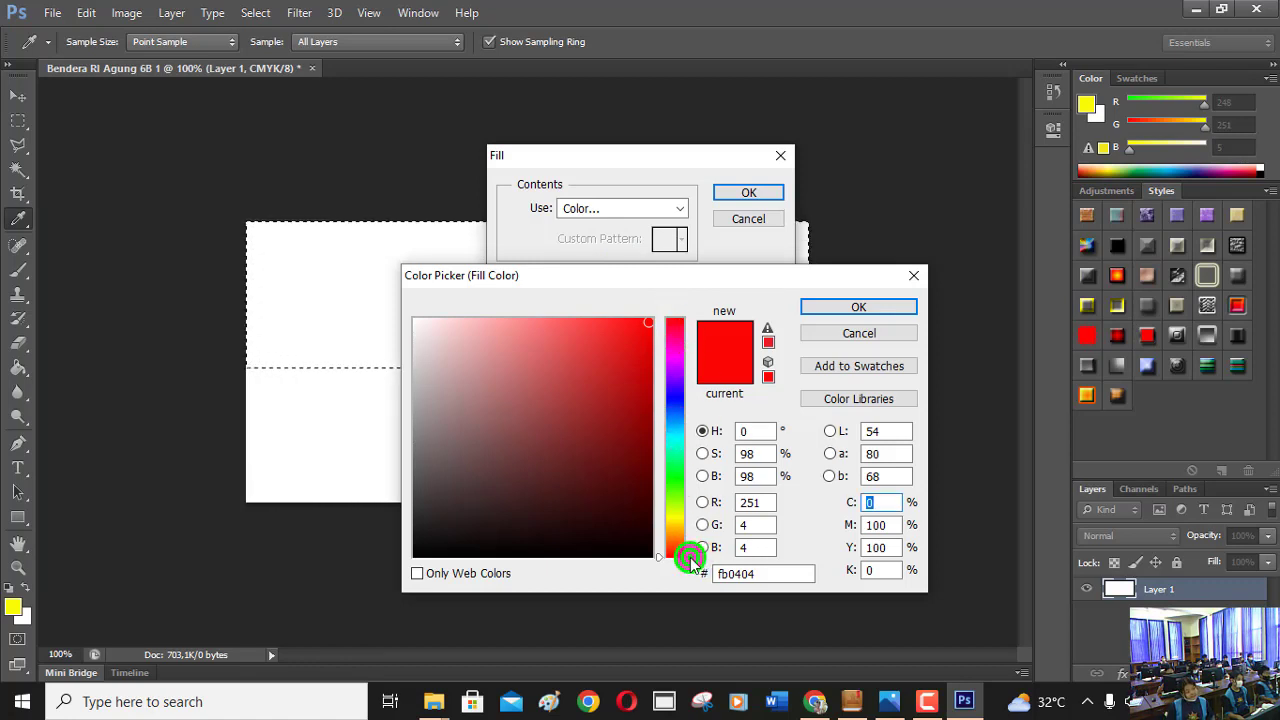
left_click_drag(690, 557, 688, 318)
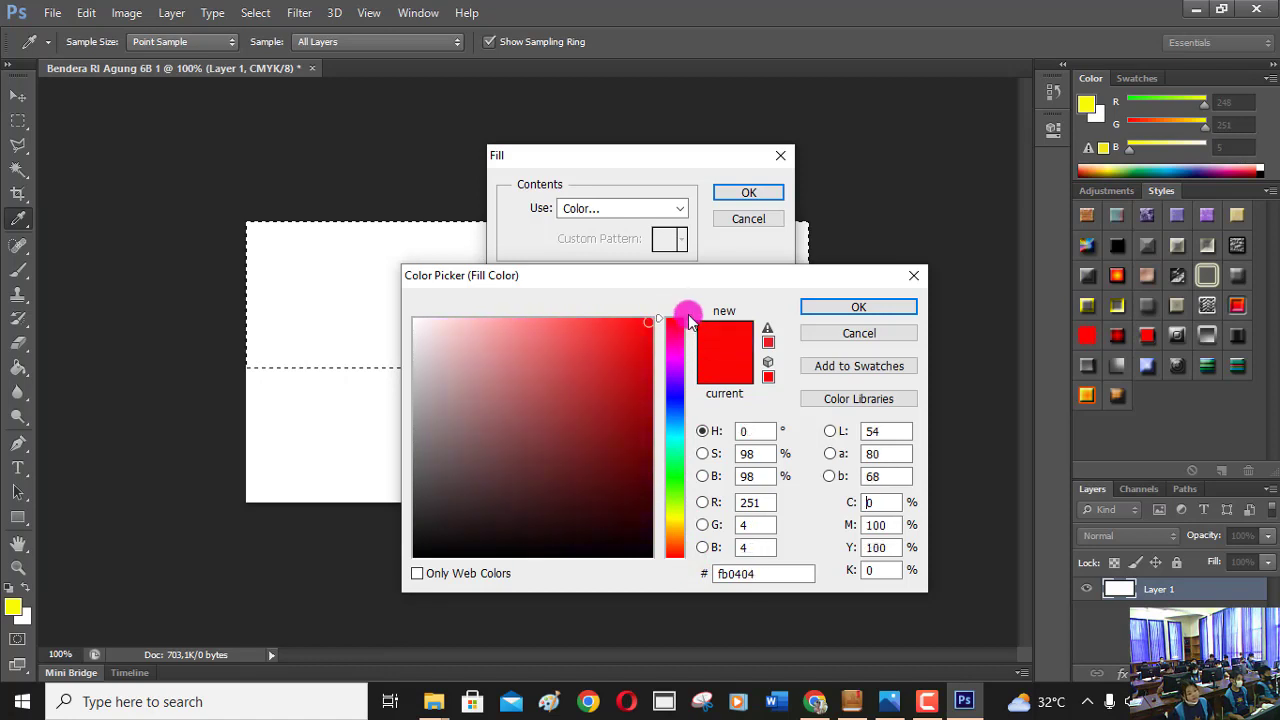
left_click(648, 322)
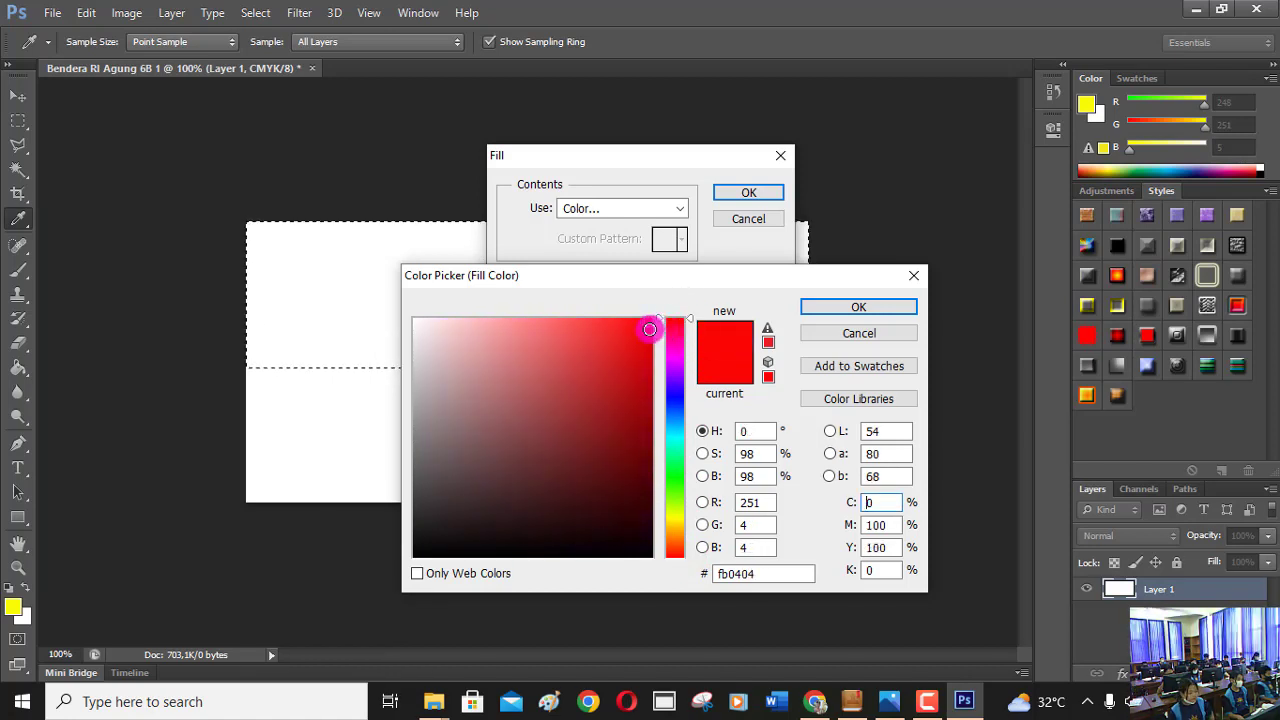
mouse_move(648, 322)
left_mouse_down()
mouse_move(624, 370)
mouse_move(647, 322)
left_mouse_up()
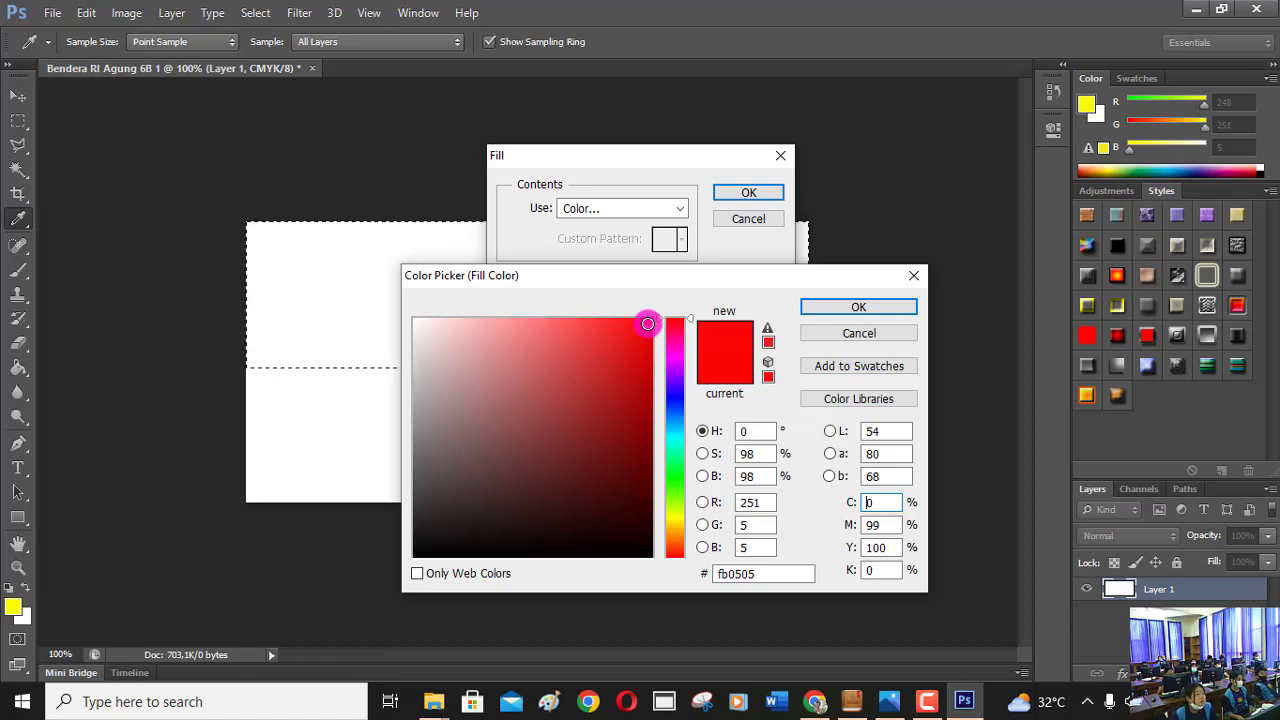
left_click(855, 308)
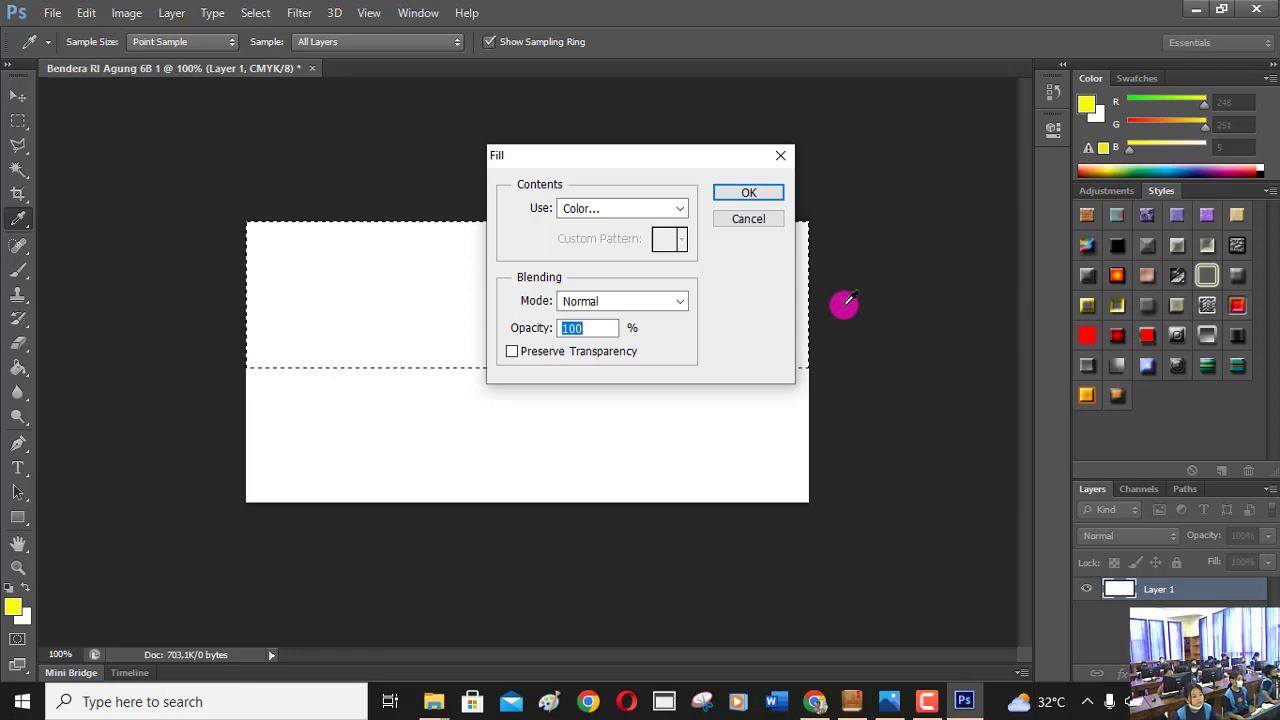
left_click(768, 194)
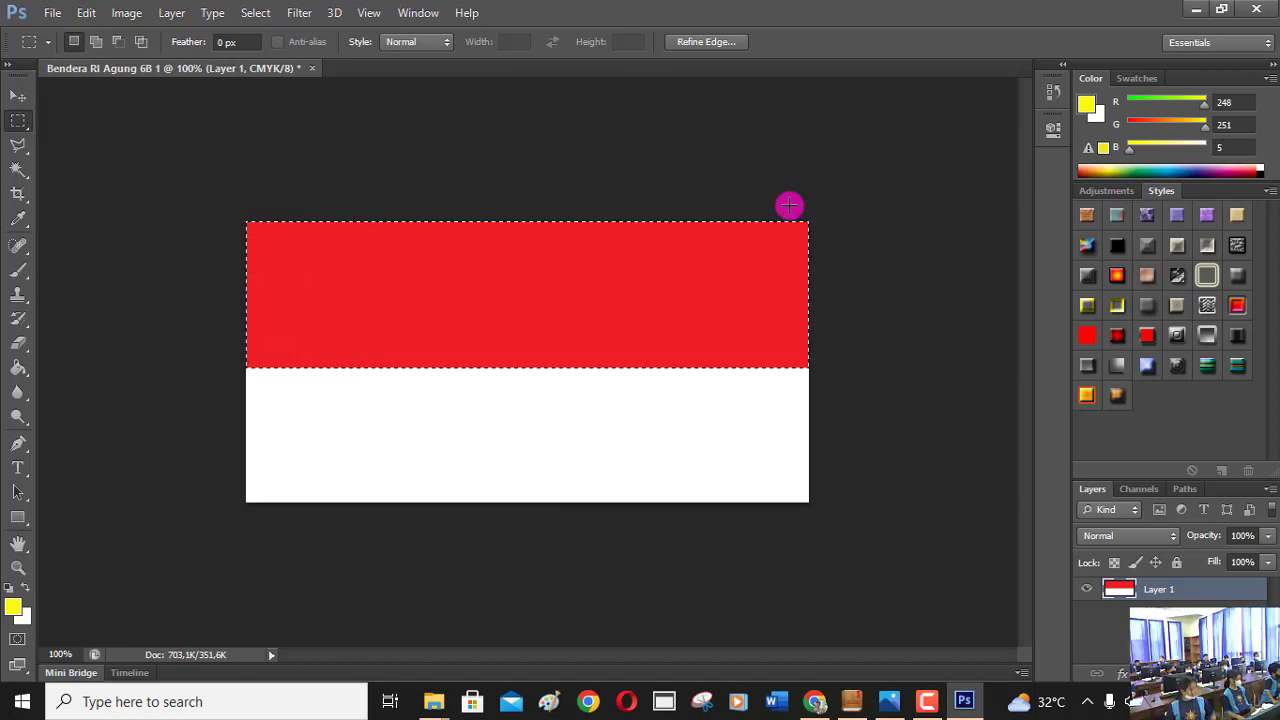
- Start File > Save As and go to the Documents library
left_click(58, 14)
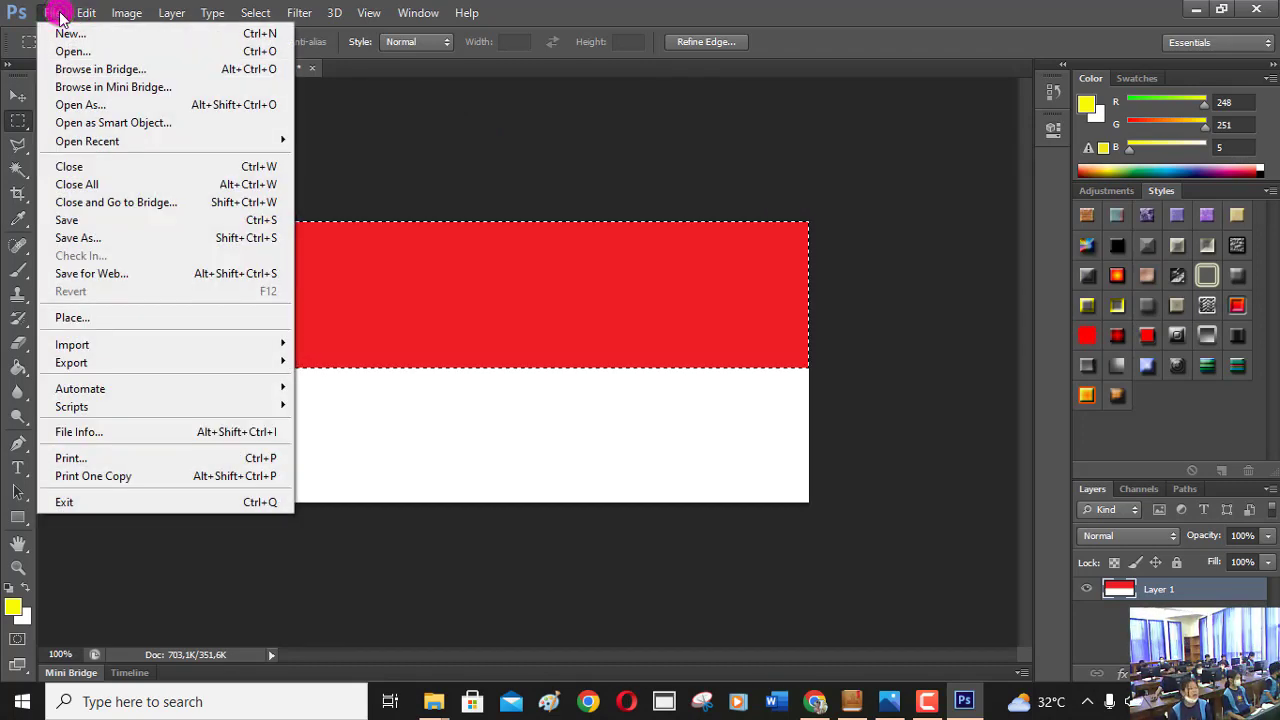
left_click(96, 221)
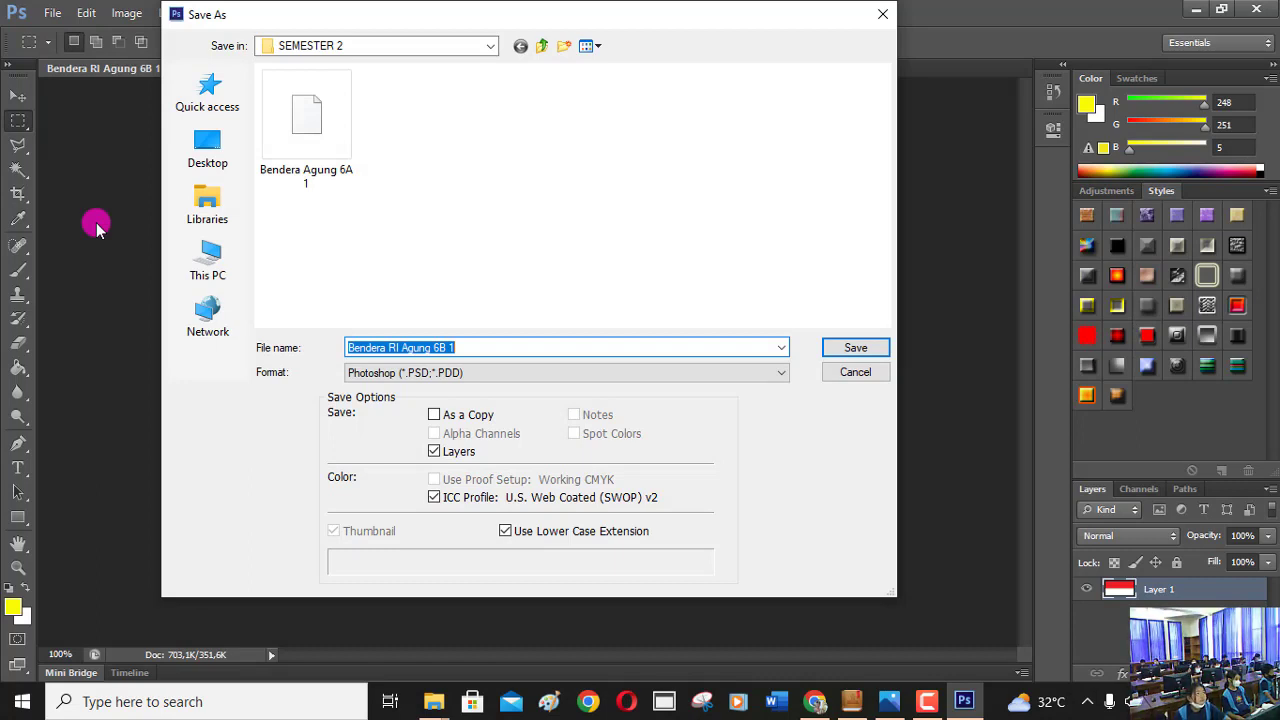
left_click(205, 200)
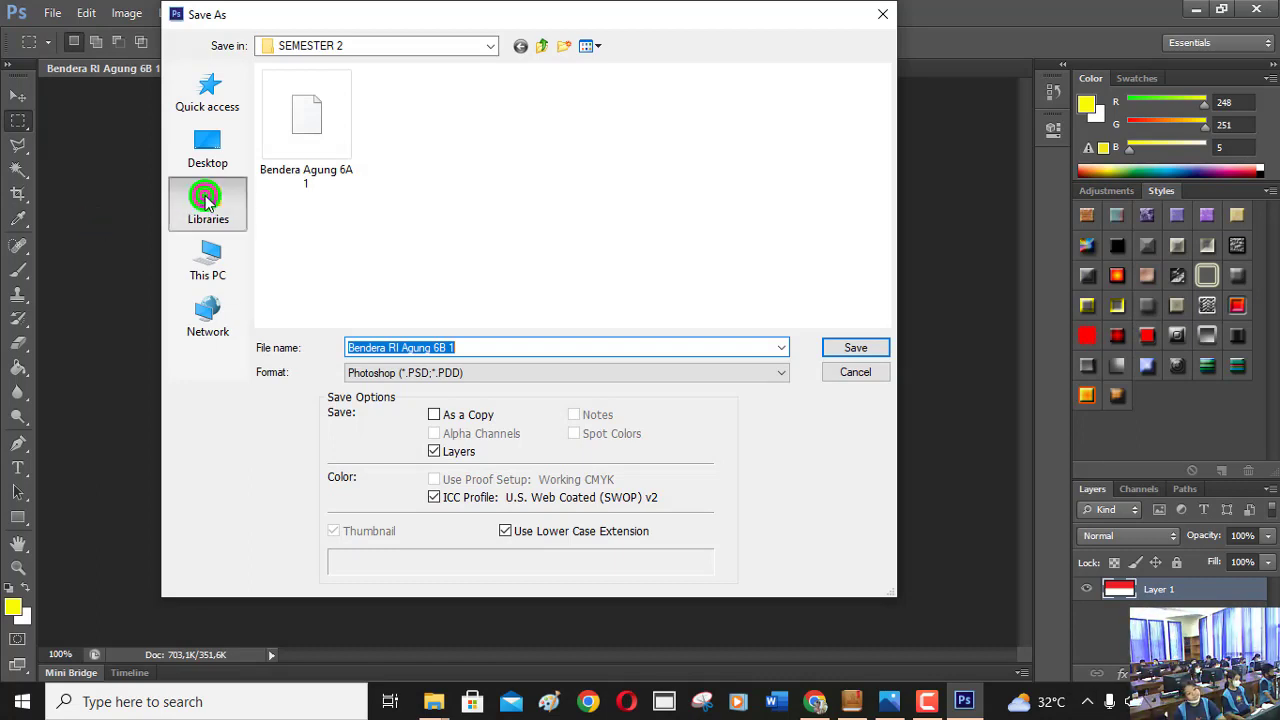
left_click(203, 201)
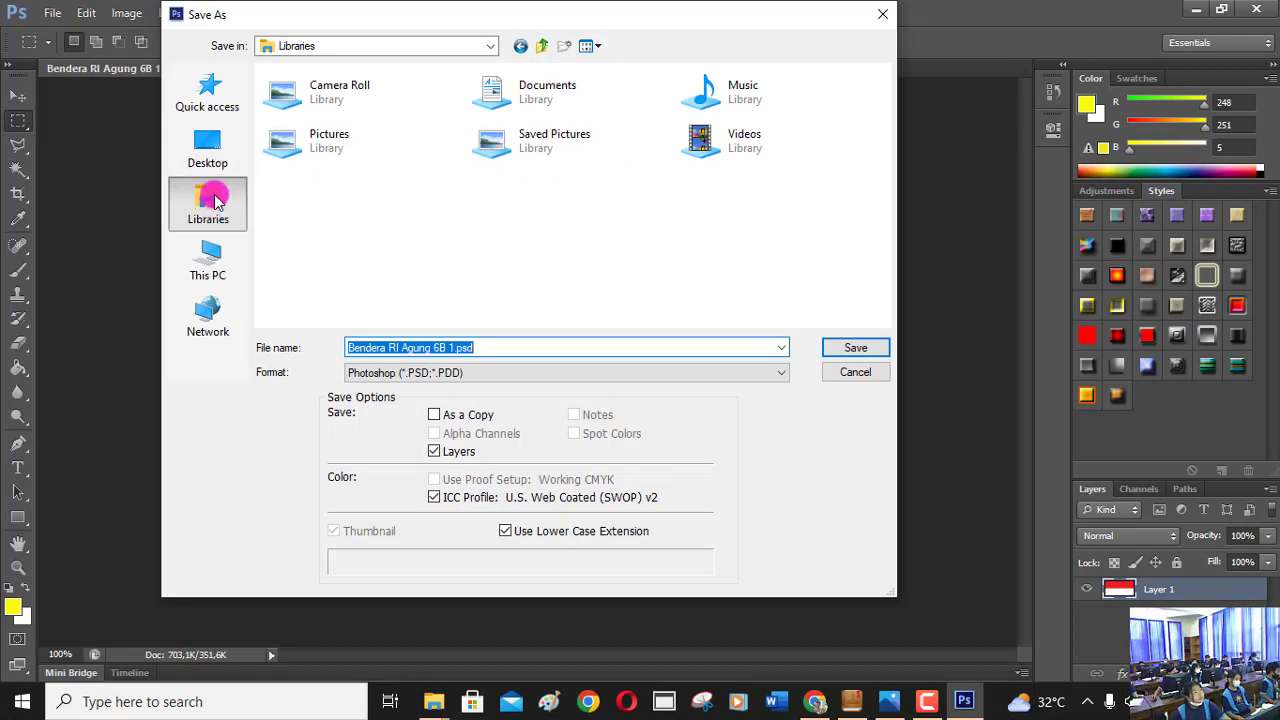
left_click(524, 100)
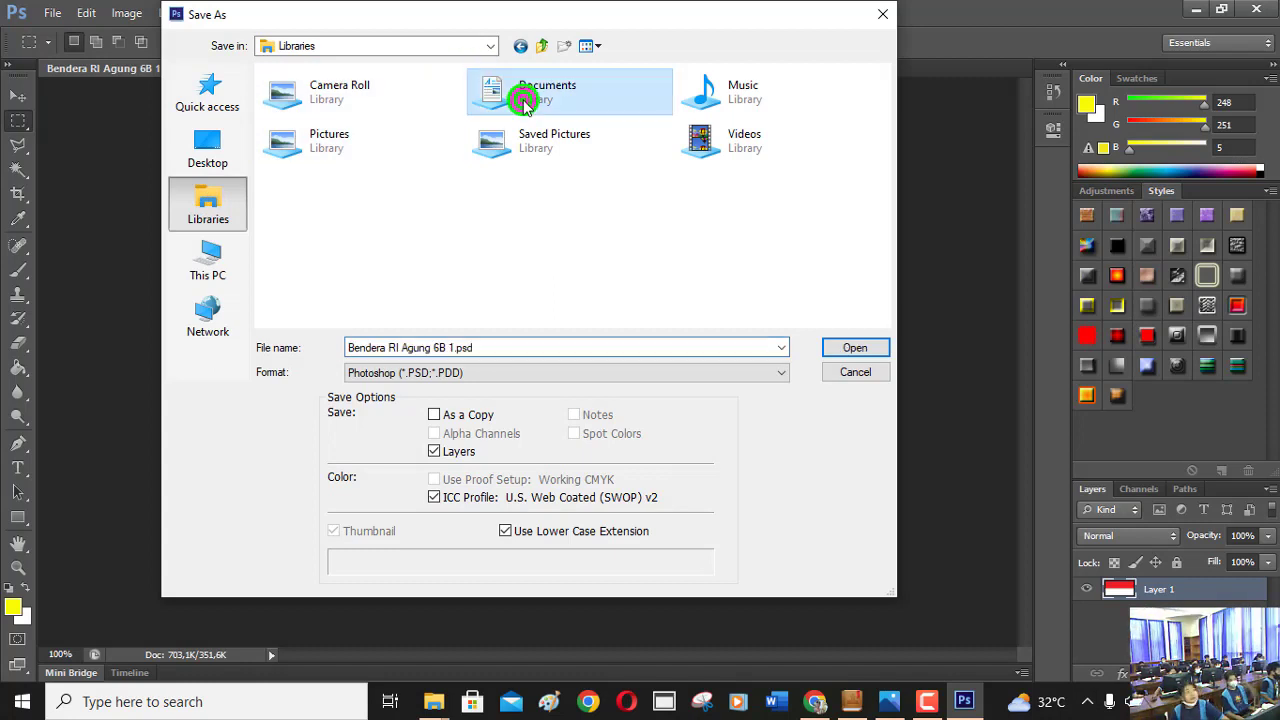
left_click(840, 348)
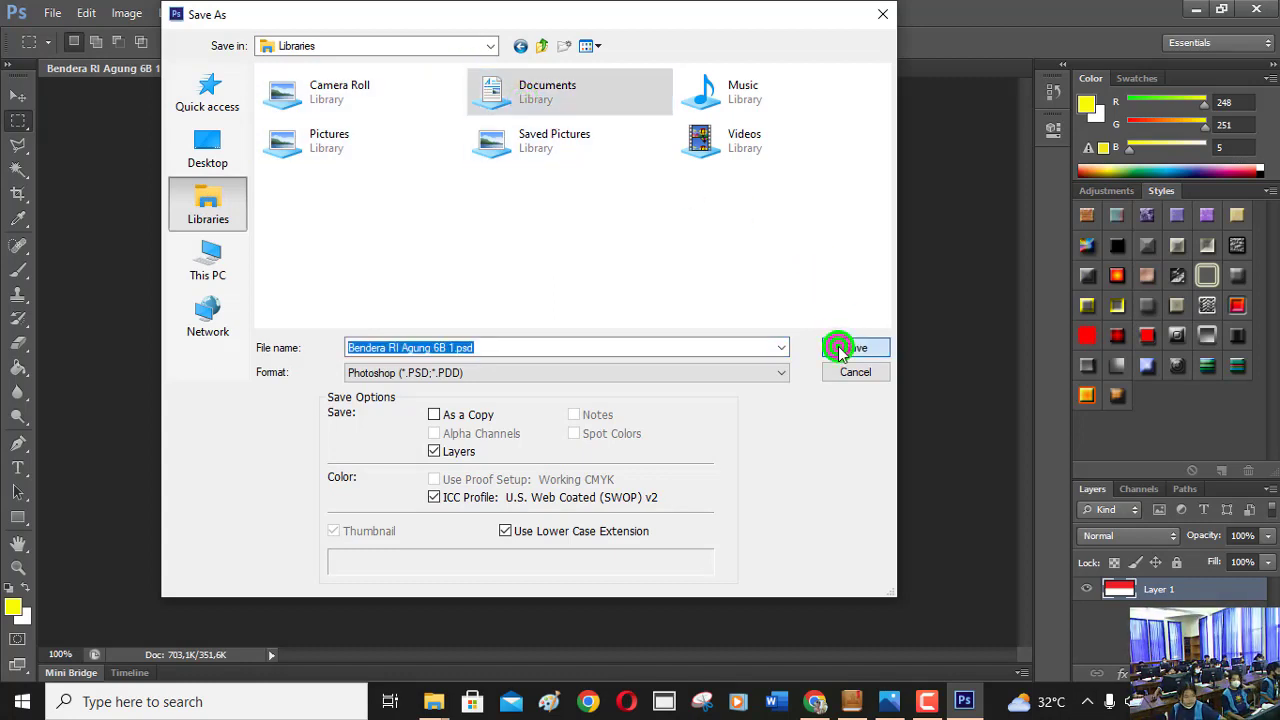
- Open the SD ISR folder and then its 2324 subfolder
scroll(423, 263, "down", 1)
scroll(423, 263, "down", 1)
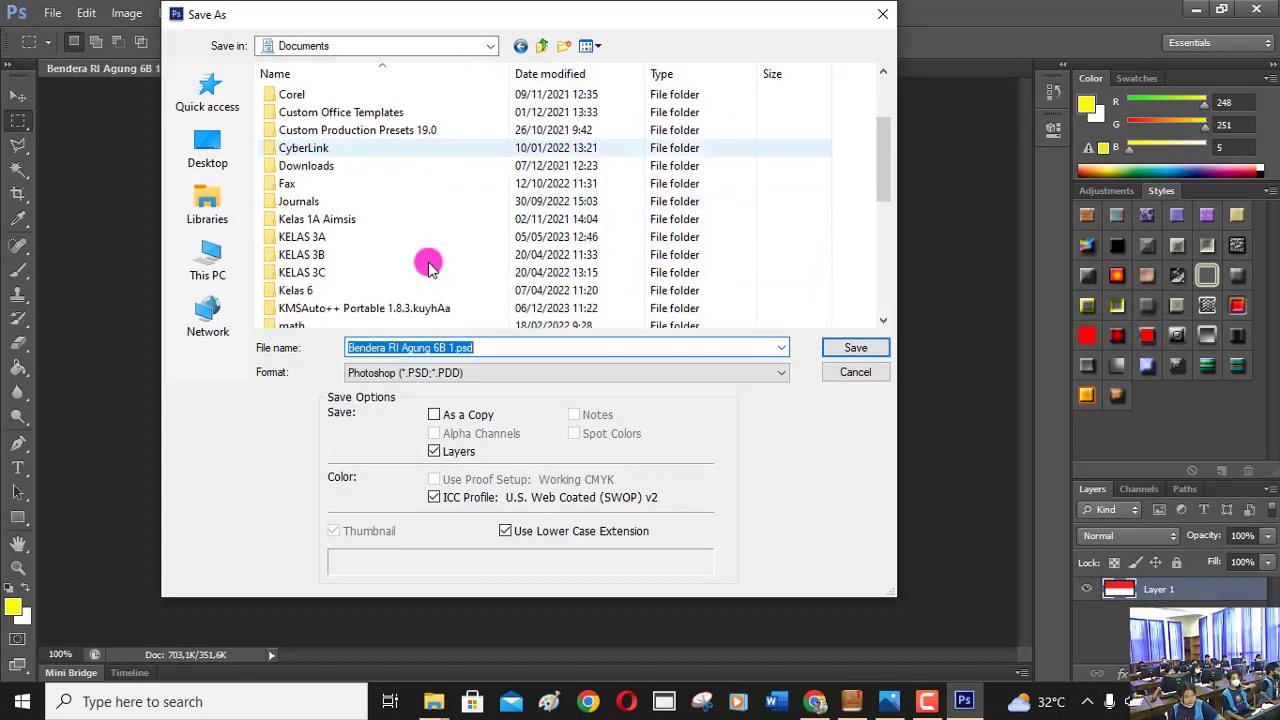
scroll(423, 263, "down", 2)
scroll(426, 268, "down", 2)
scroll(426, 268, "down", 1)
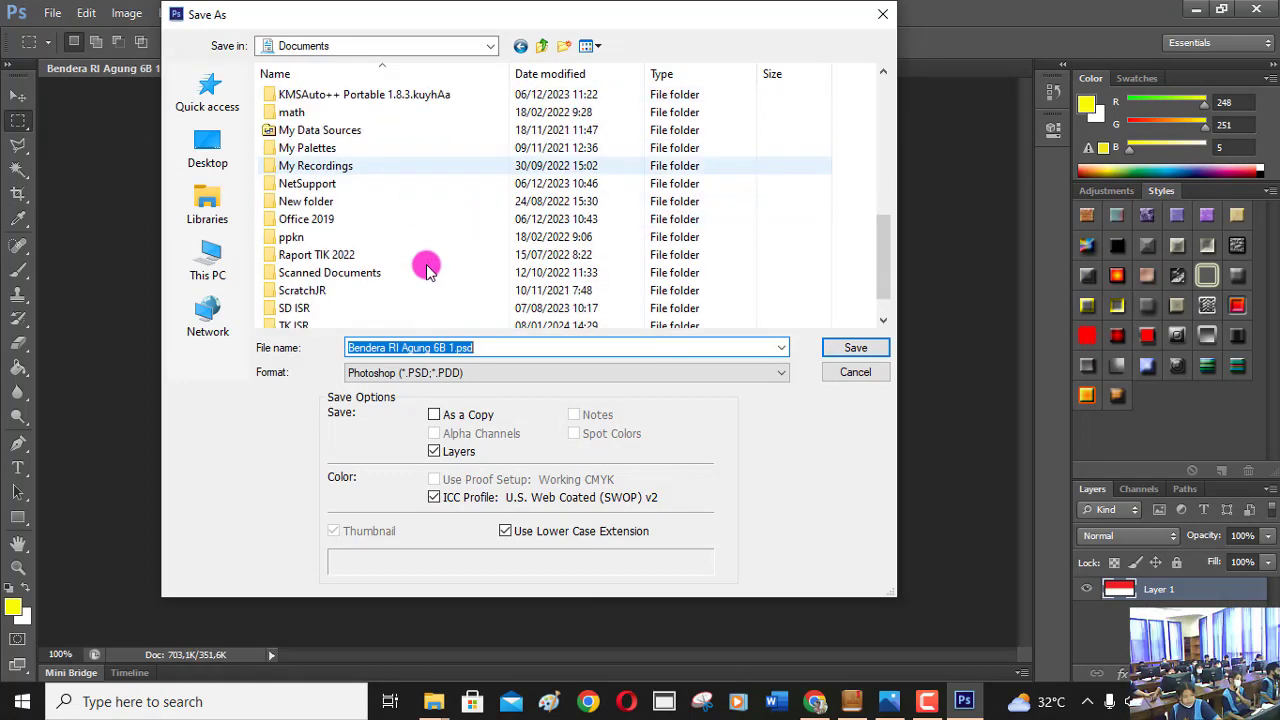
scroll(423, 263, "down", 1)
left_click(314, 250)
left_click(834, 347)
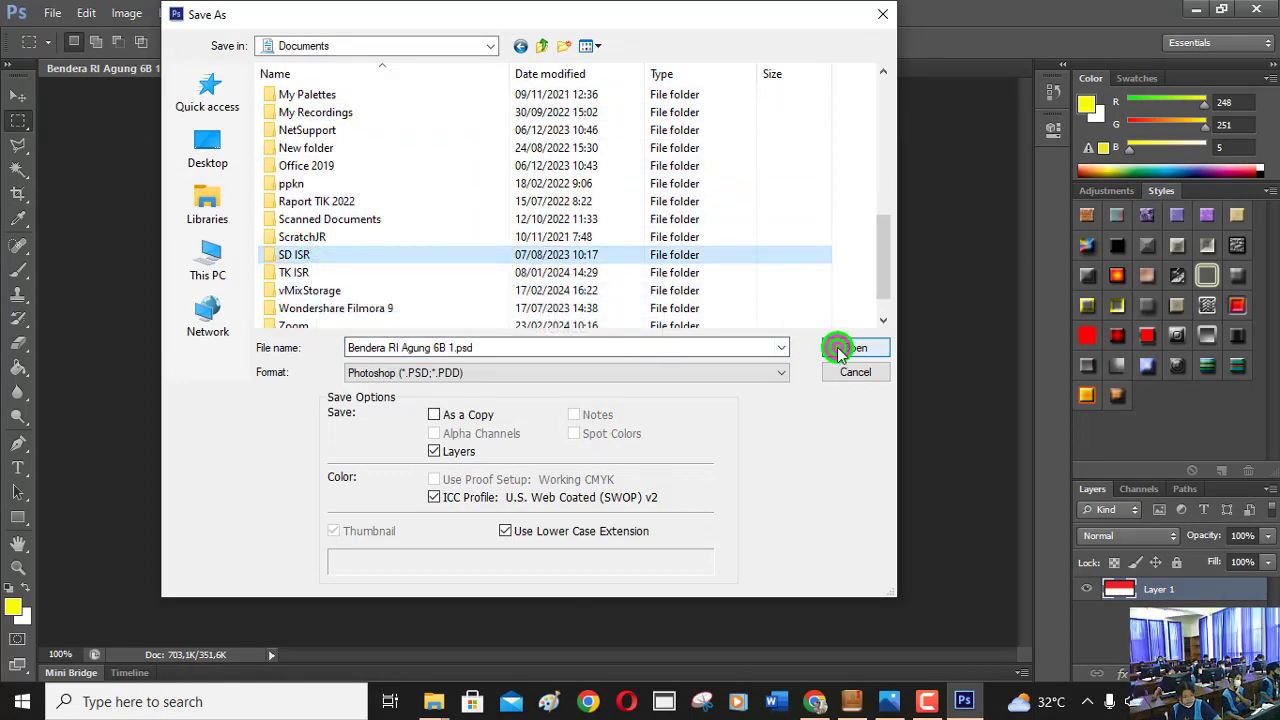
left_click(314, 100)
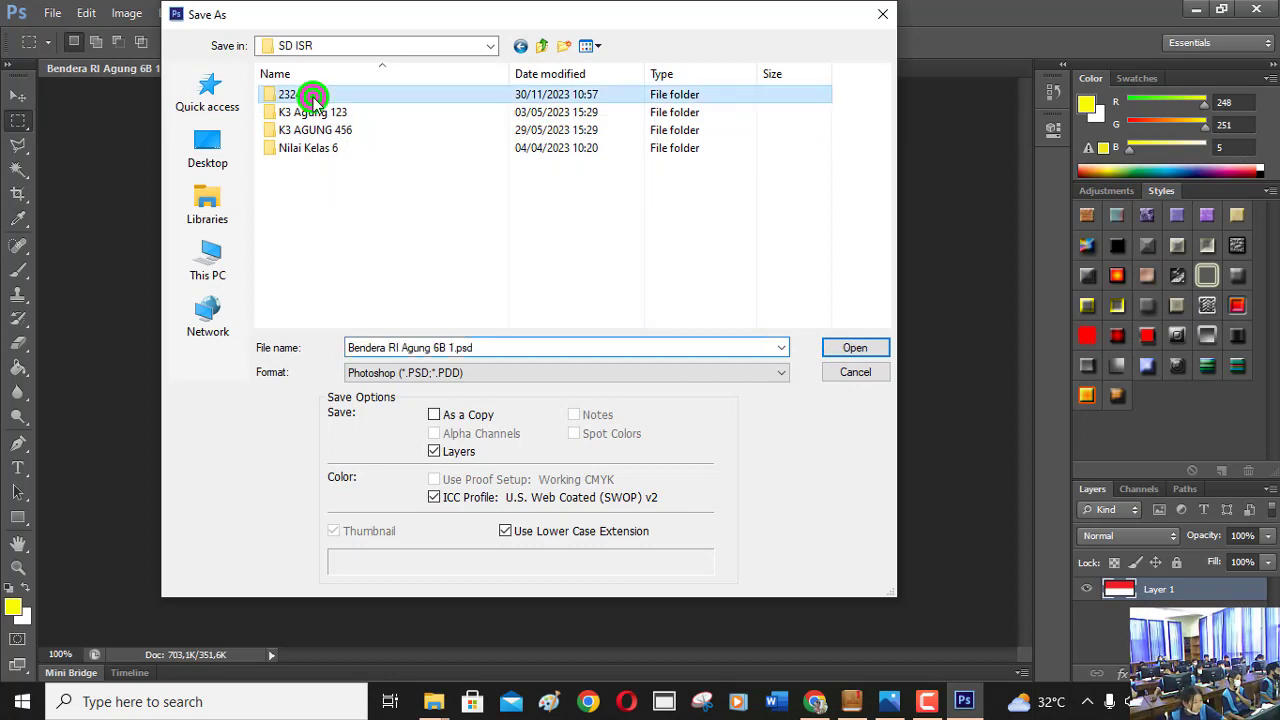
left_click(840, 350)
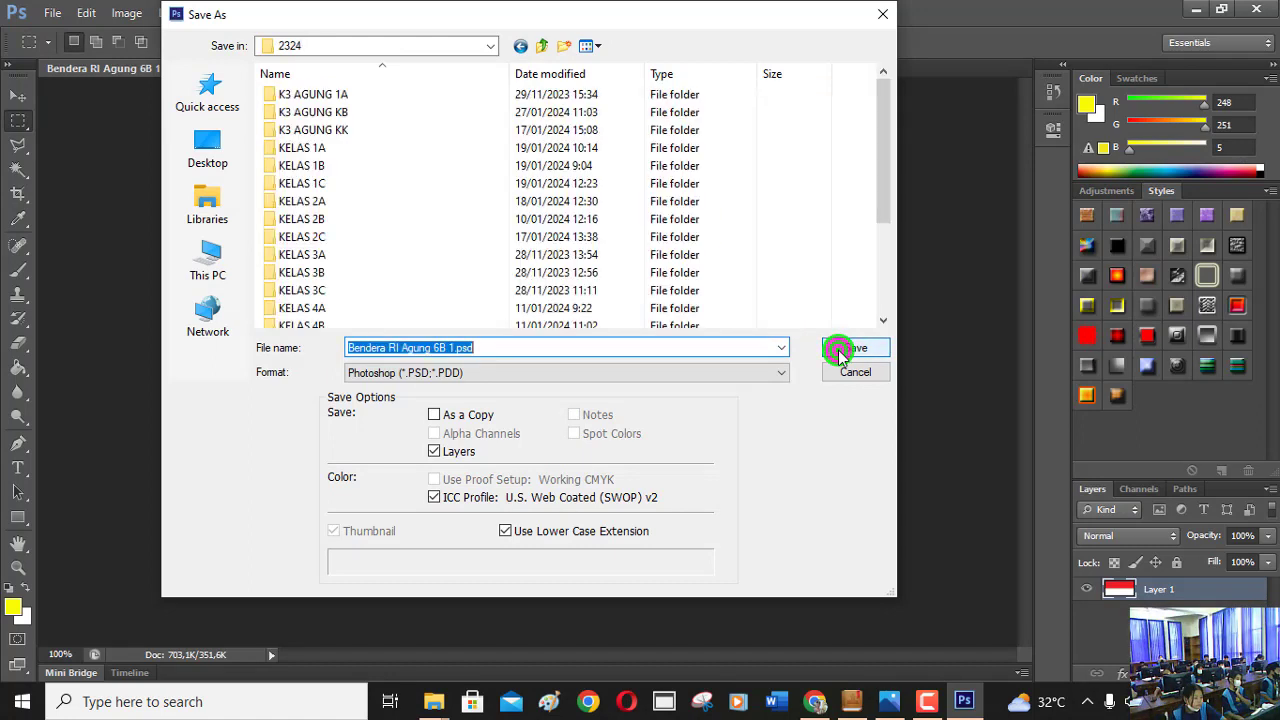
- Open the KELAS 6B folder and then its SEMESTER 2 subfolder
scroll(262, 226, "down", 1)
scroll(300, 237, "down", 2)
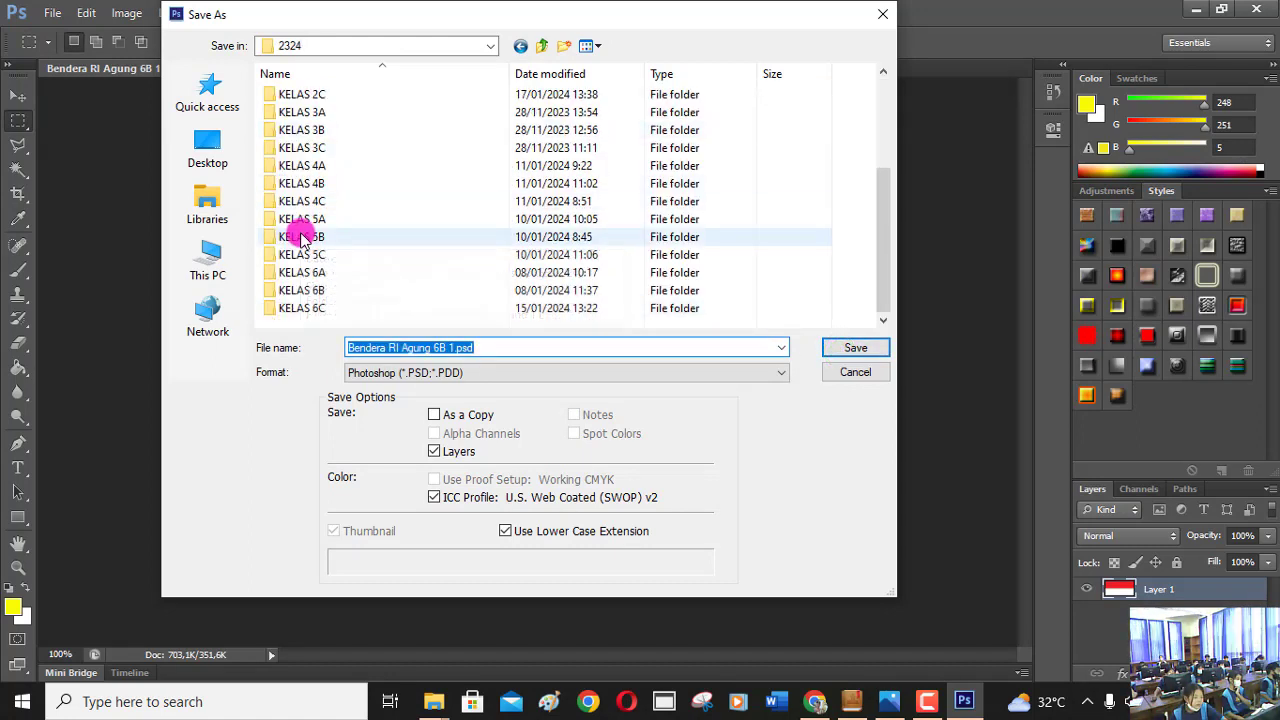
left_click(318, 289)
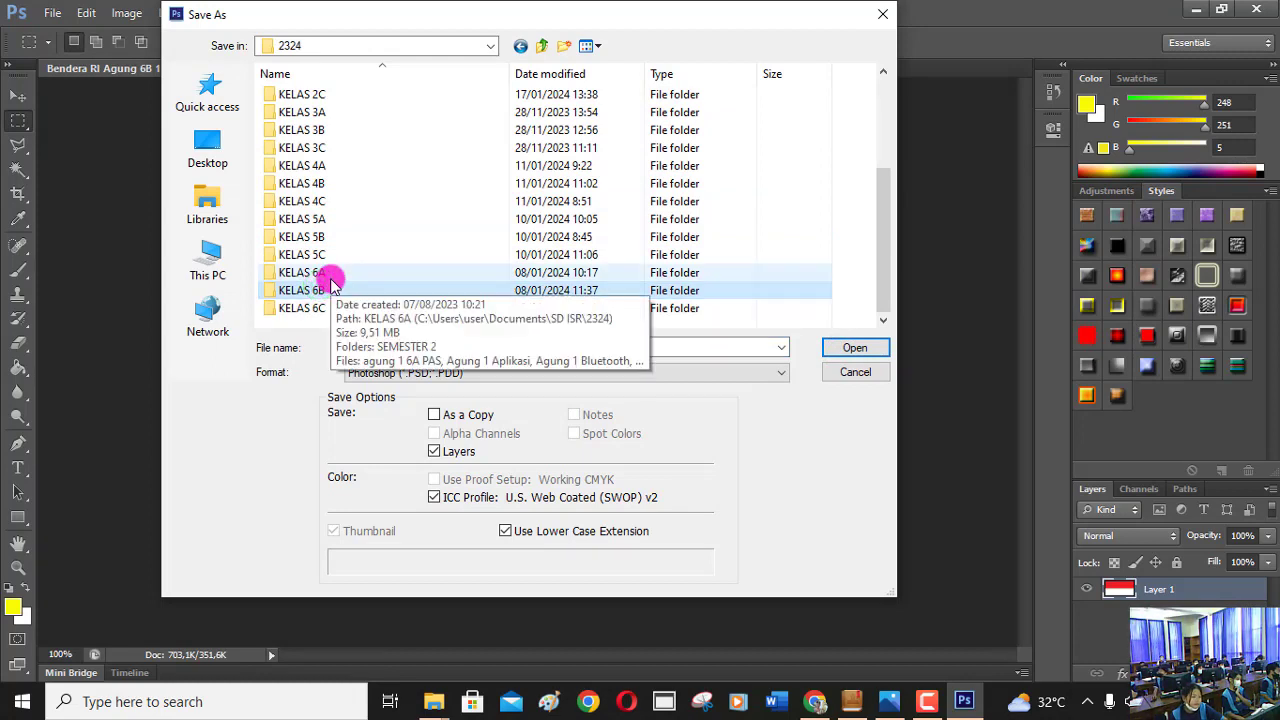
left_click(843, 350)
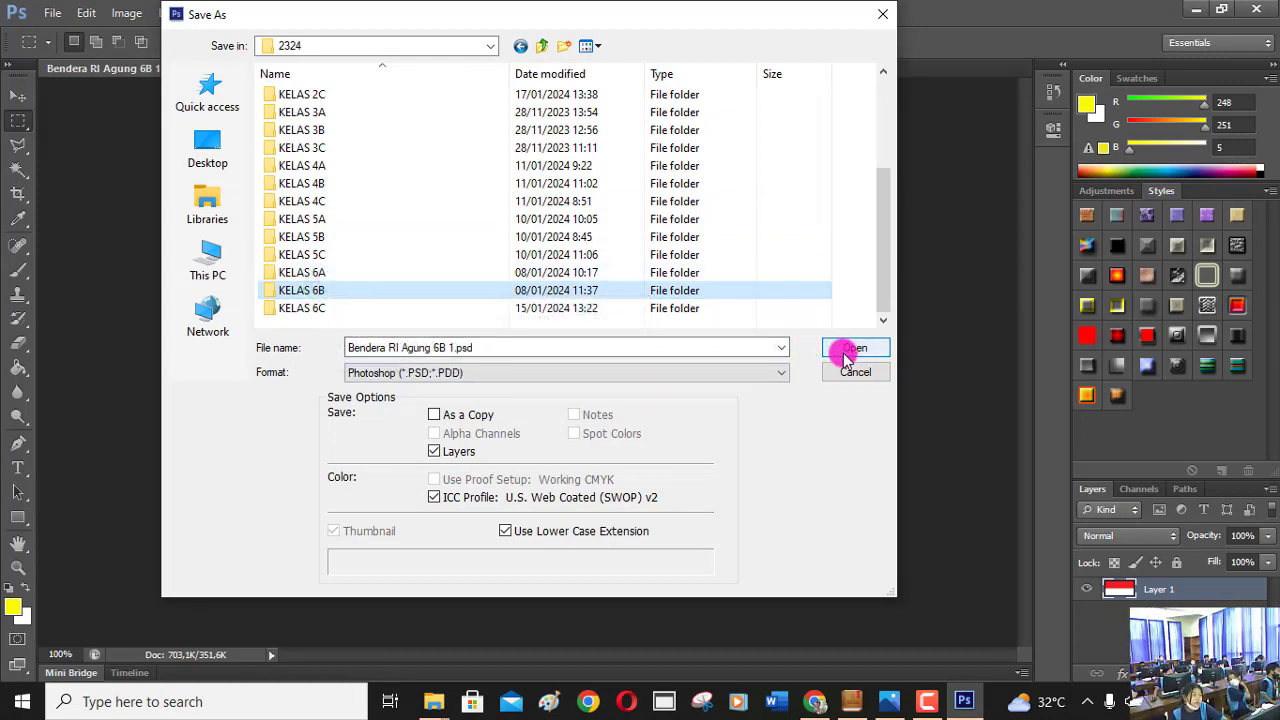
left_click(846, 350)
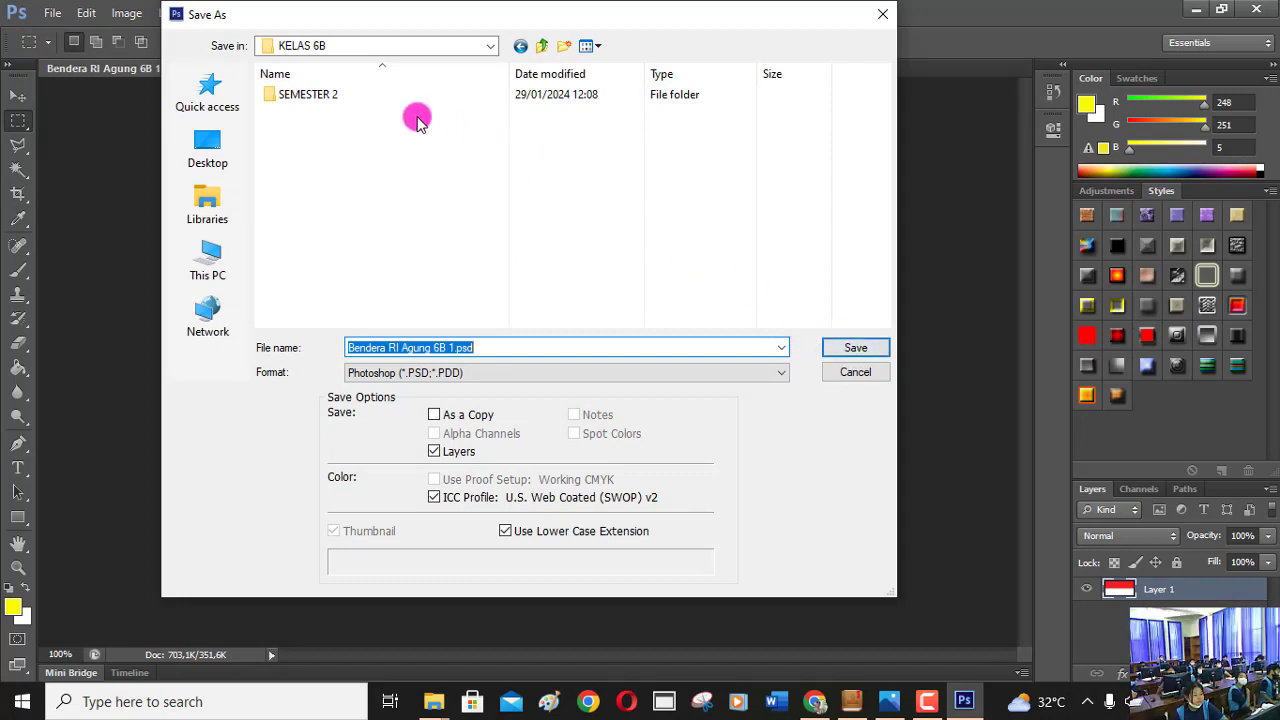
left_click(352, 94)
left_click(872, 345)
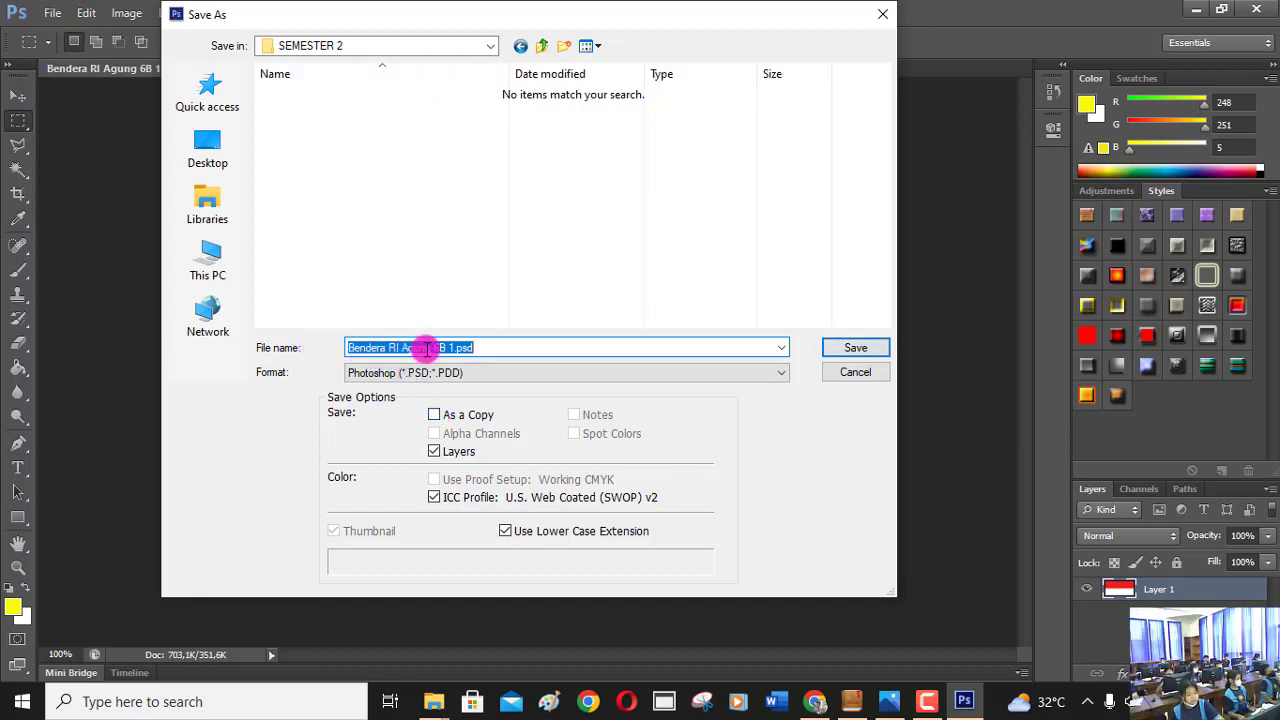
- Save the flag in Photoshop PSD format, named Bendera RI with the student's name and class
left_click(479, 347)
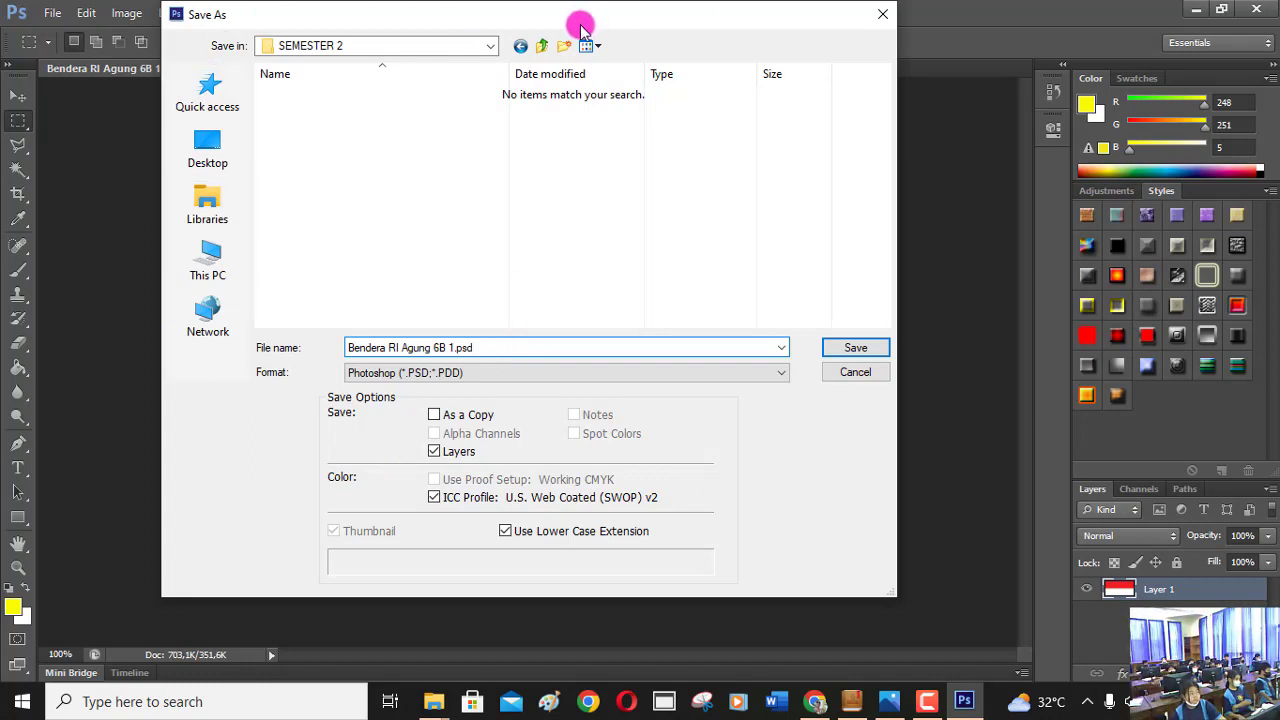
left_click(856, 348)
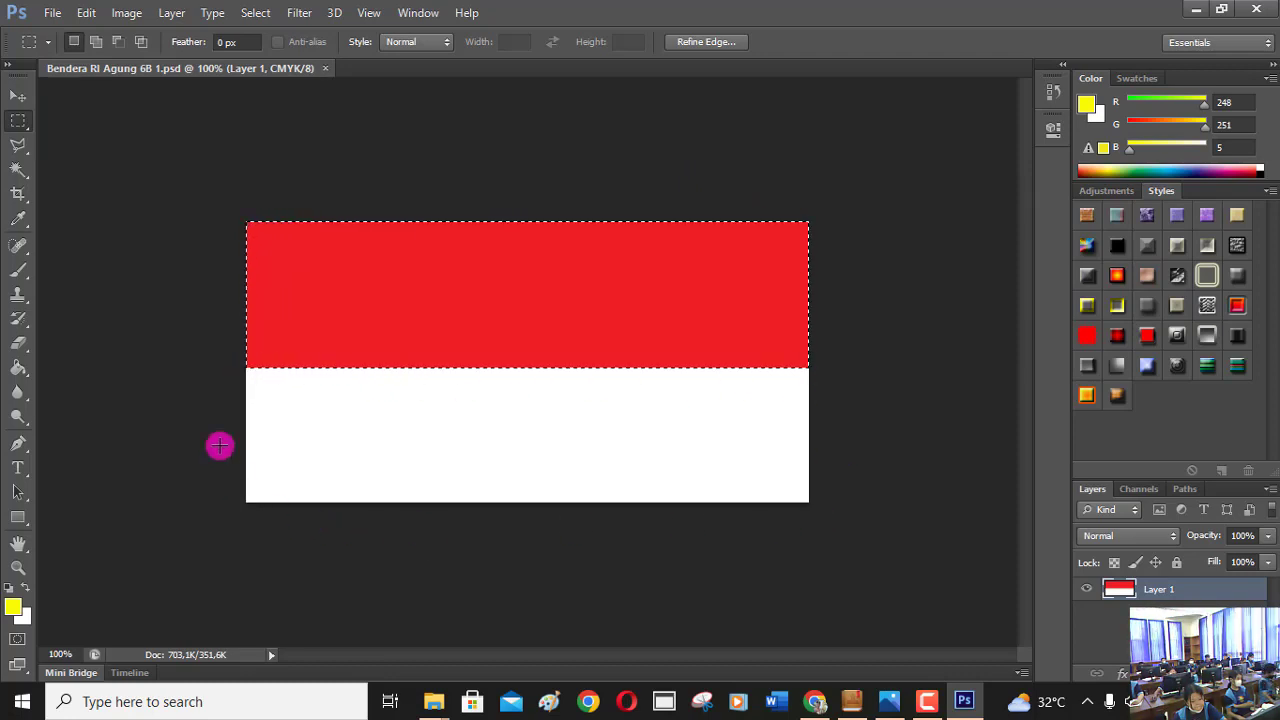
- Save a JPEG 2000 (.jpf) copy of the flag to the same folder at quality 50
left_click(53, 13)
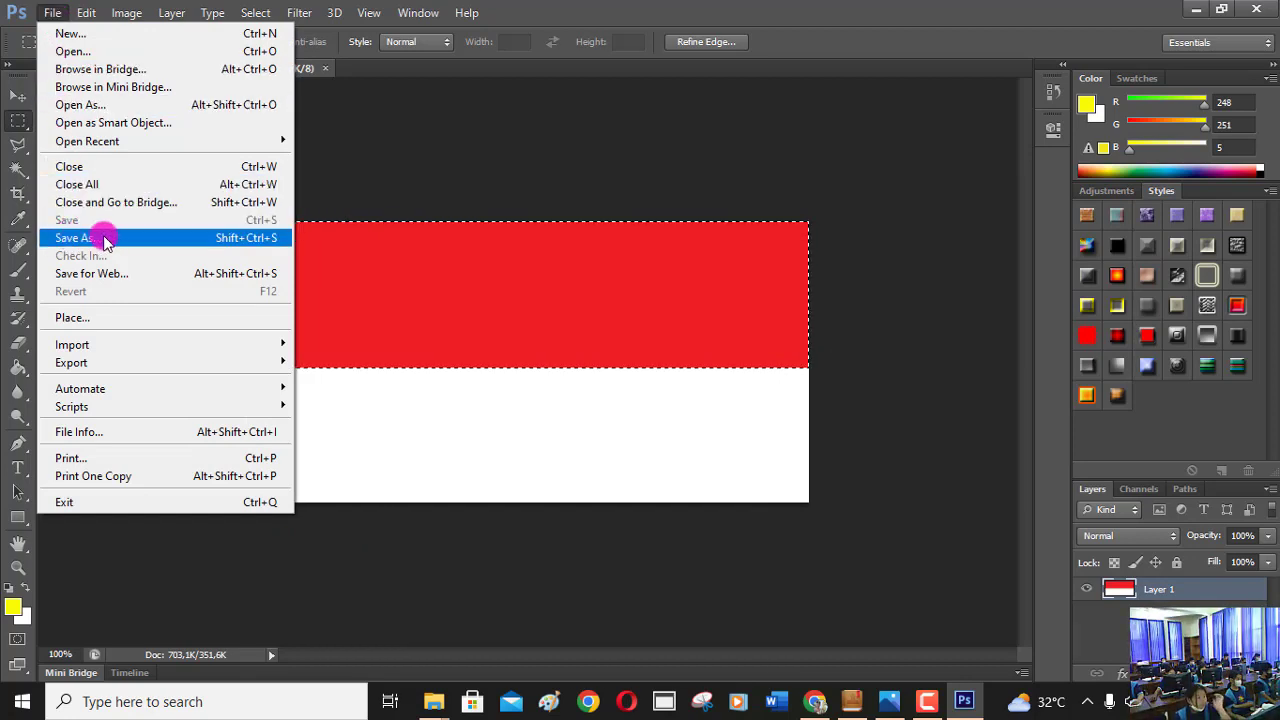
left_click(272, 245)
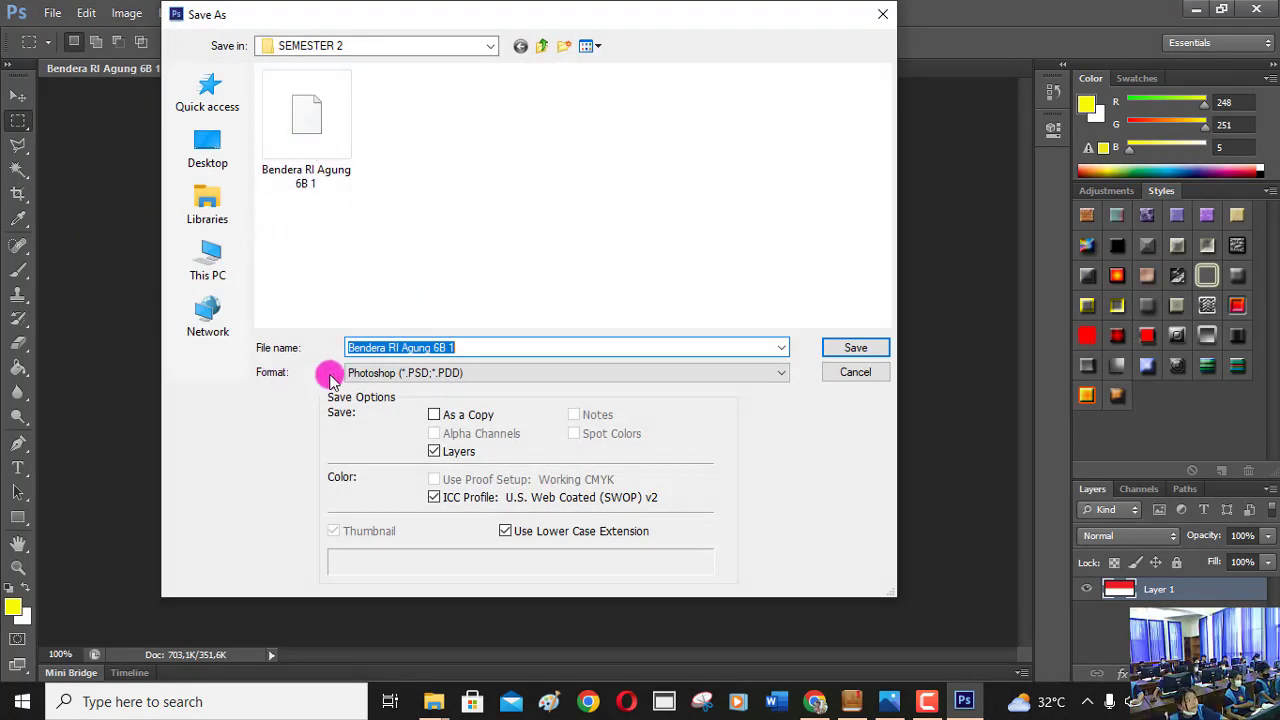
left_click(784, 373)
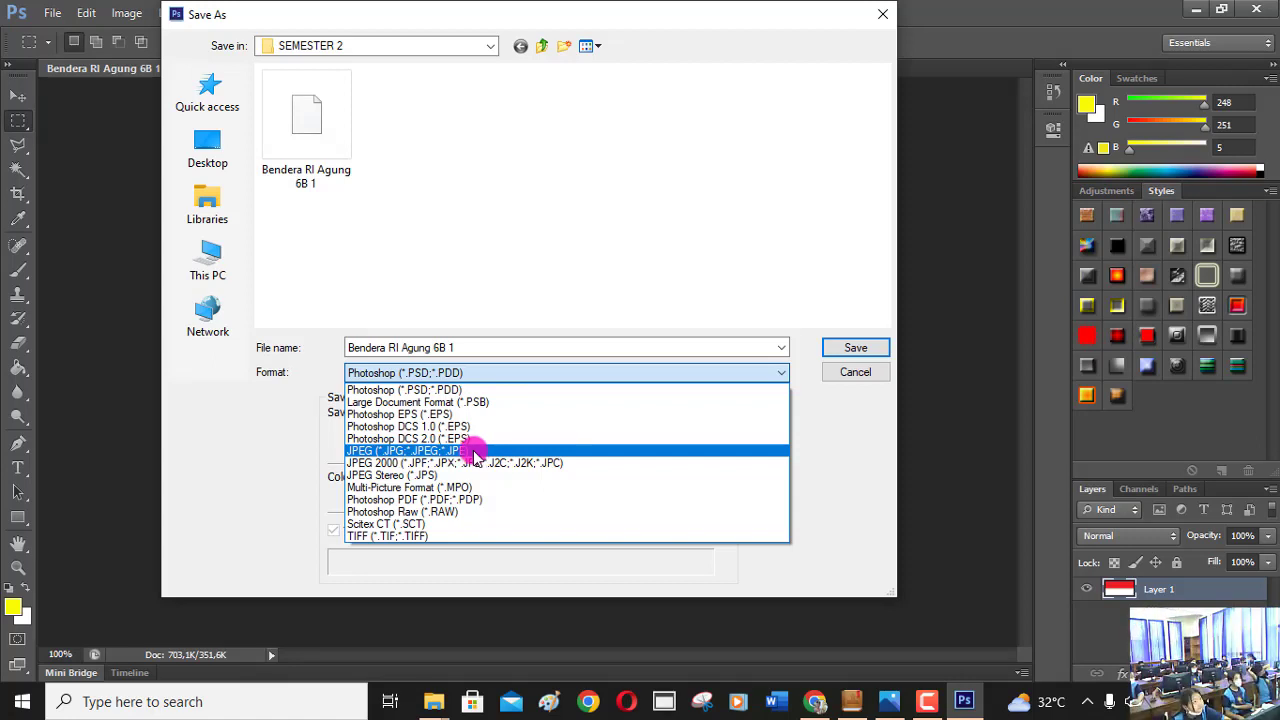
left_click(476, 462)
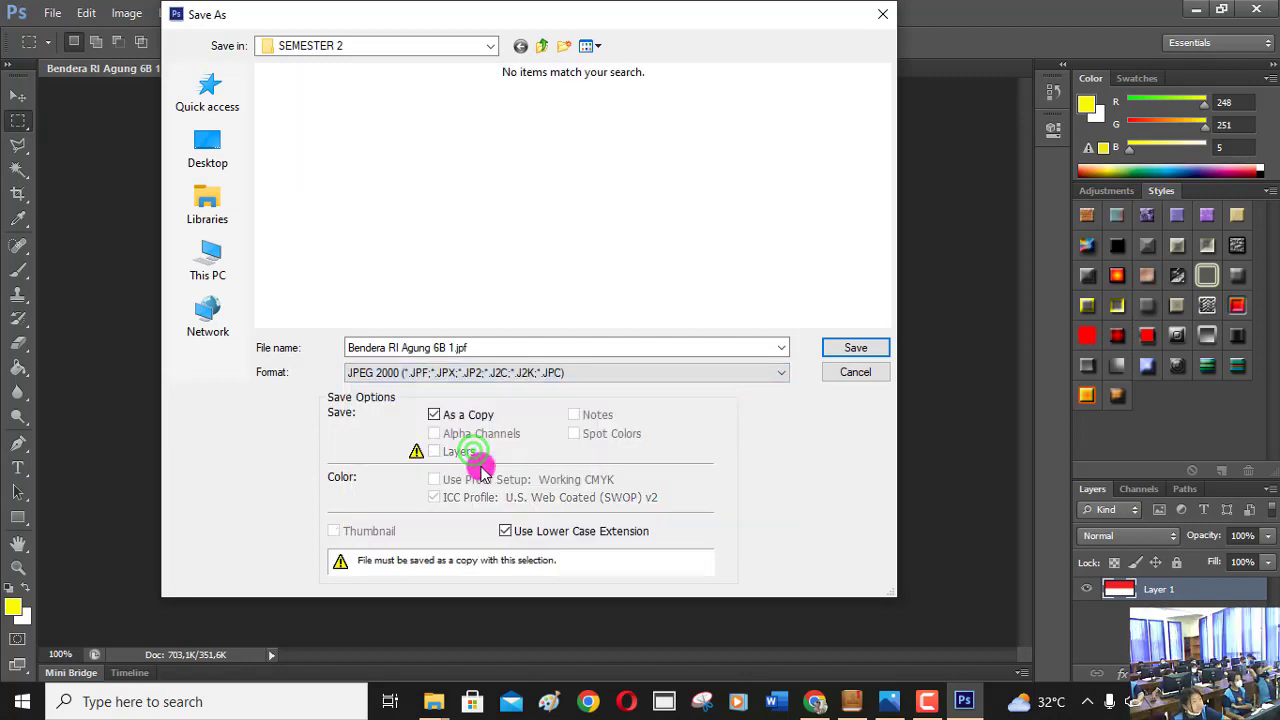
left_click(855, 350)
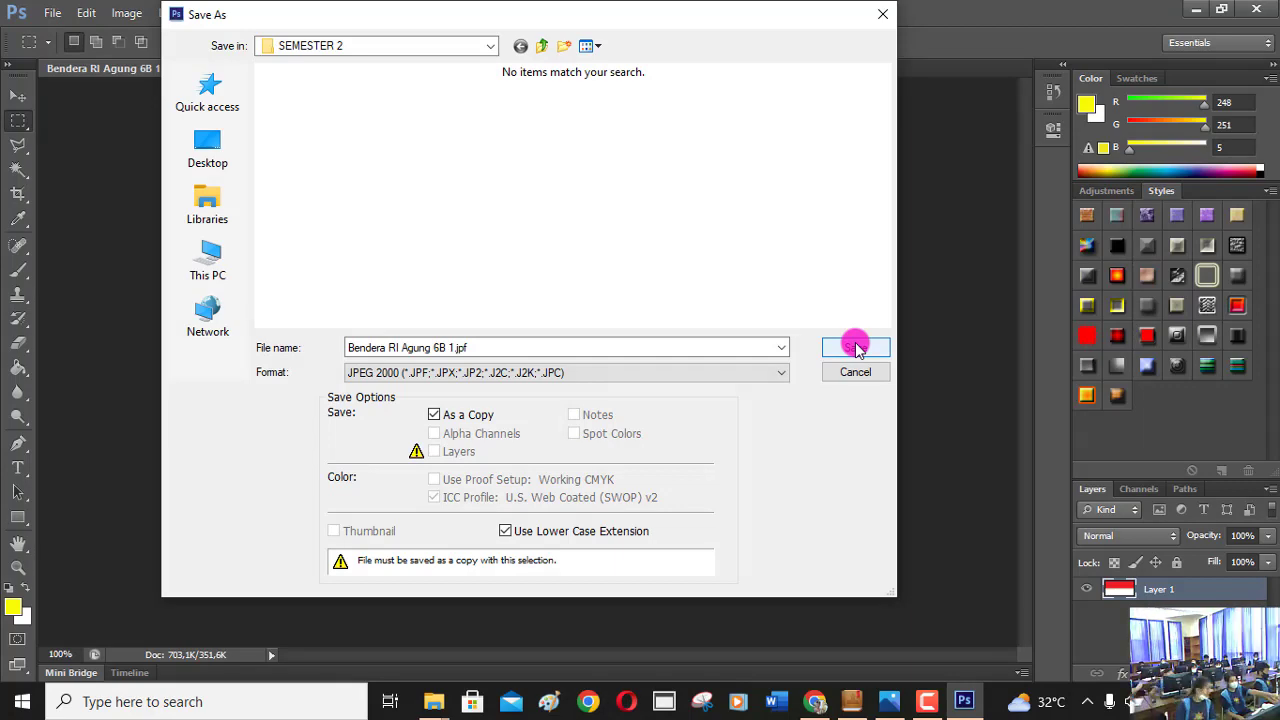
left_click(855, 347)
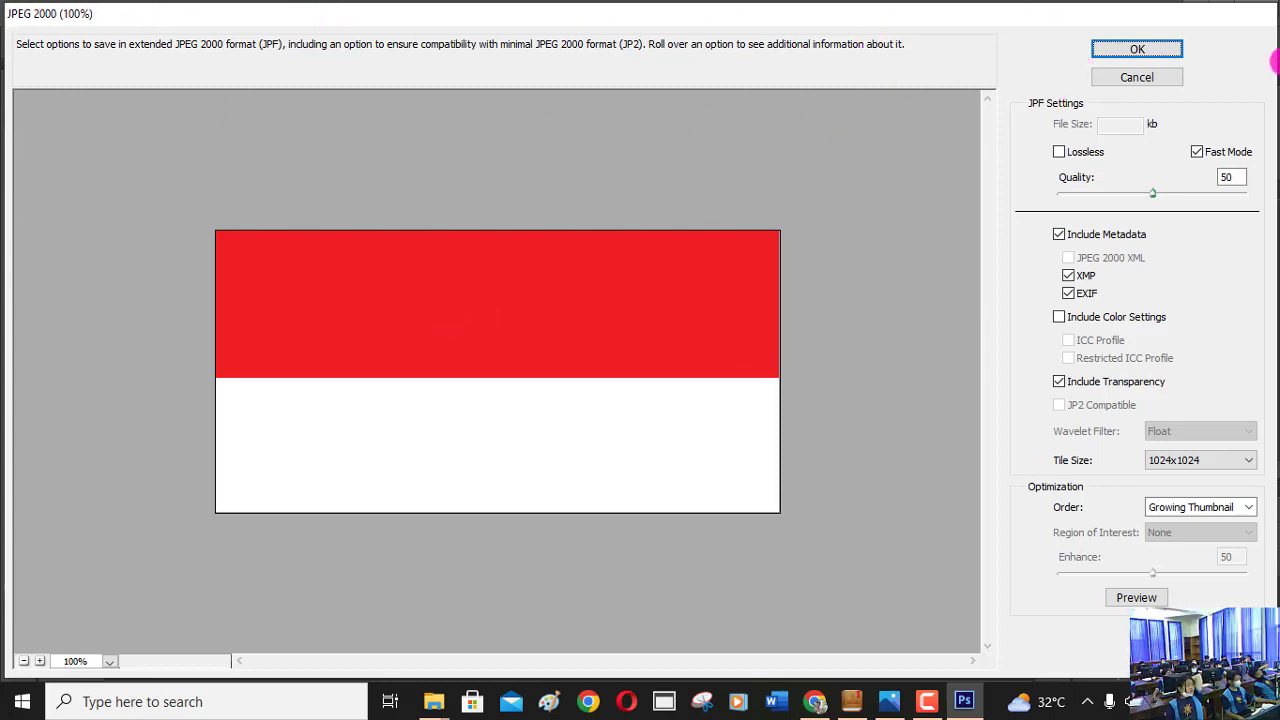
left_click(1138, 52)
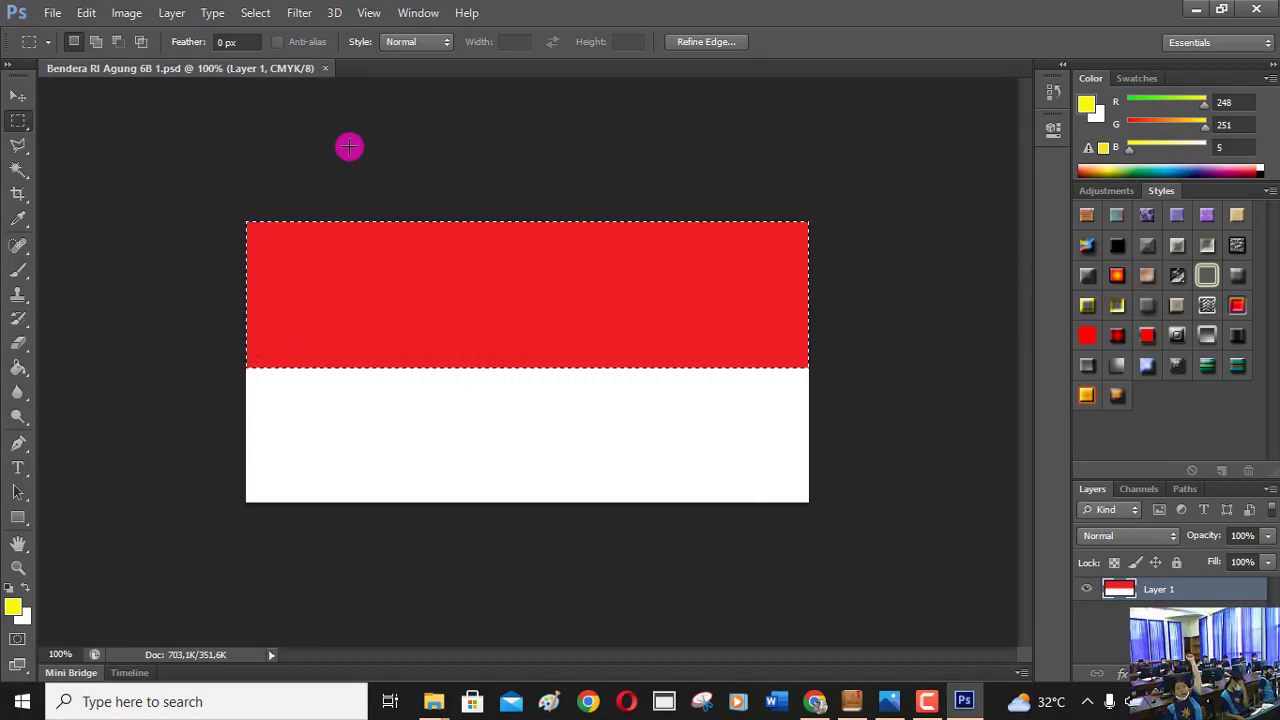
- Switch to the Informatika Kelas 6 e-book, zoom out, and turn to pages 70–71
left_click(848, 706)
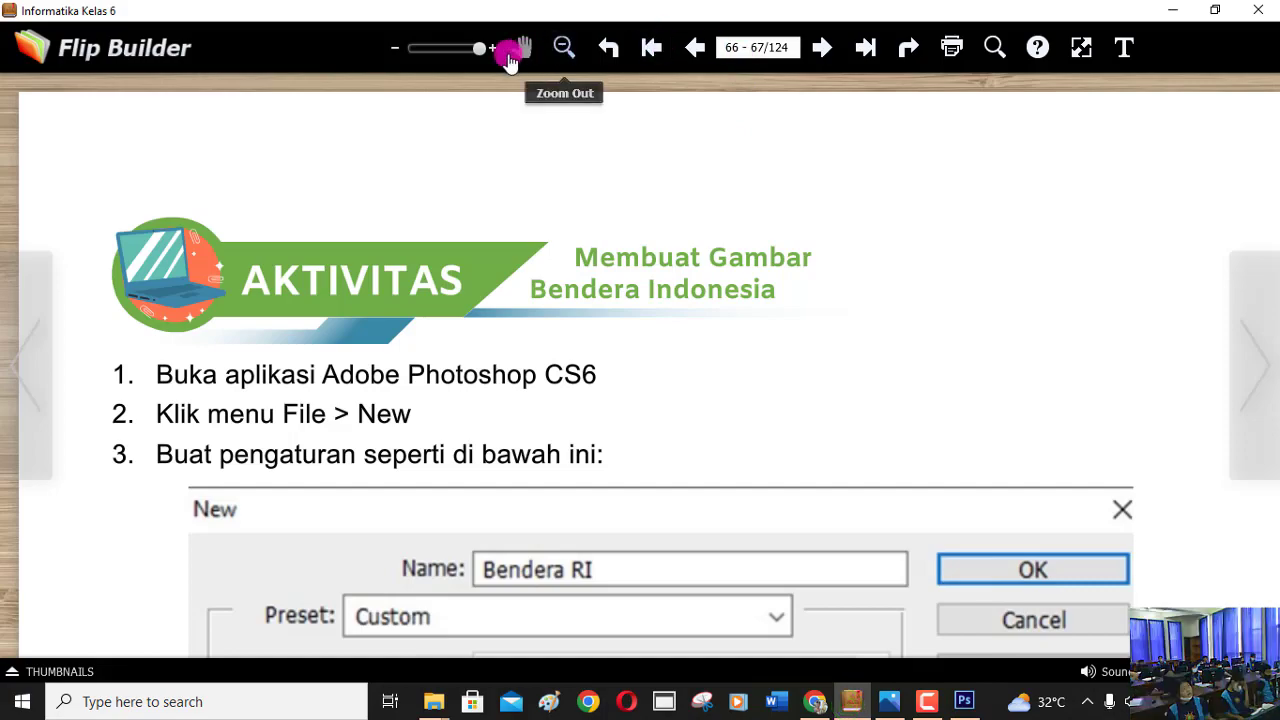
left_click(562, 48)
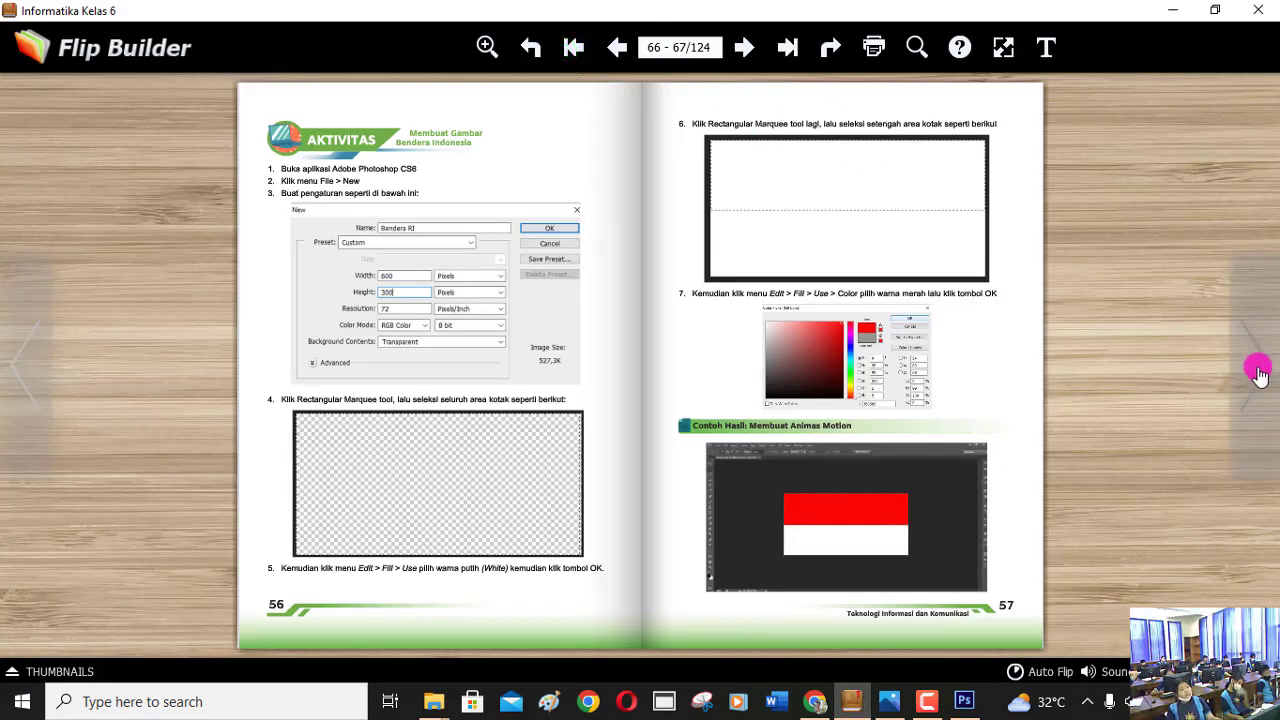
left_click(1260, 374)
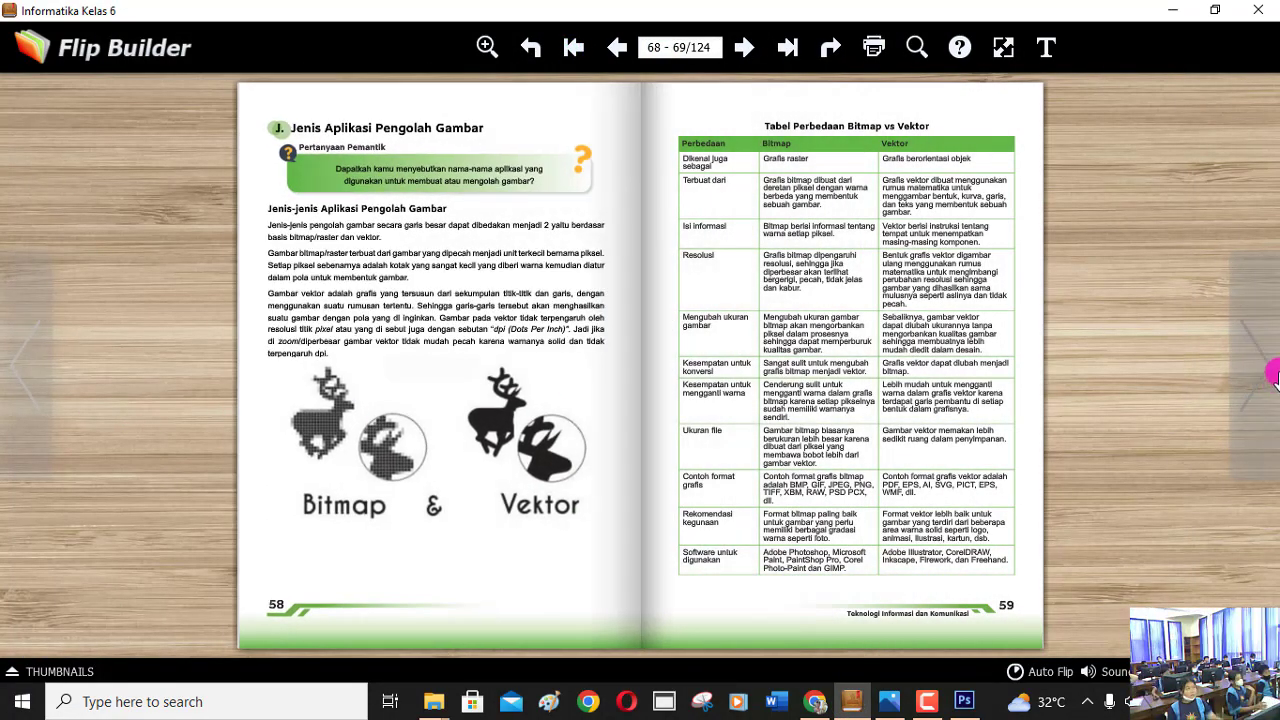
left_click(1270, 374)
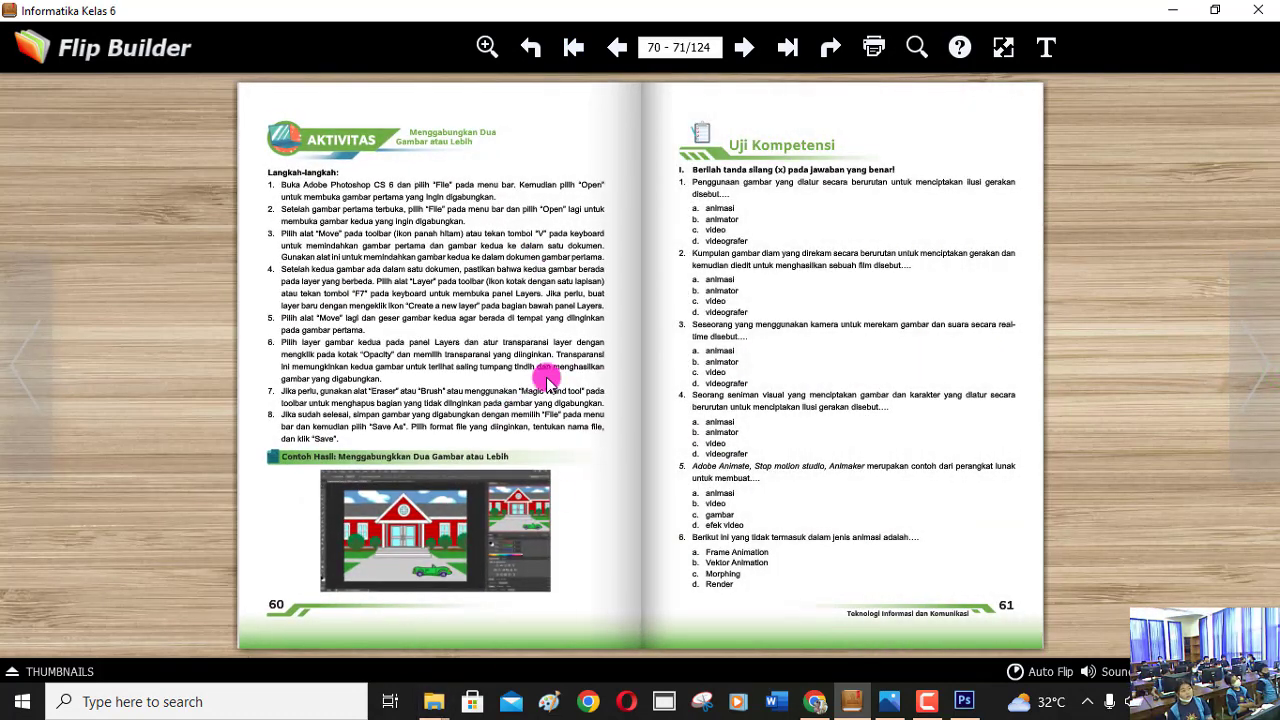